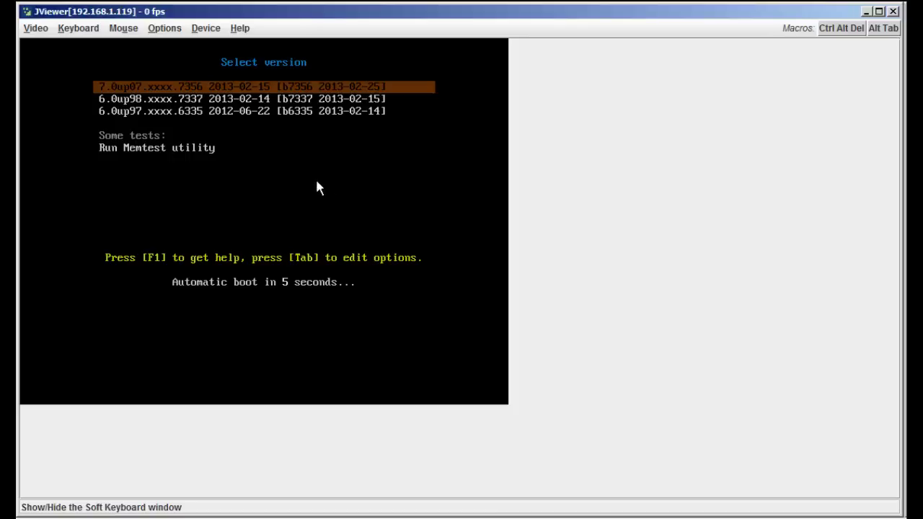
Show the JViewer soft keyboard beside the remote boot menu.
click(88, 32)
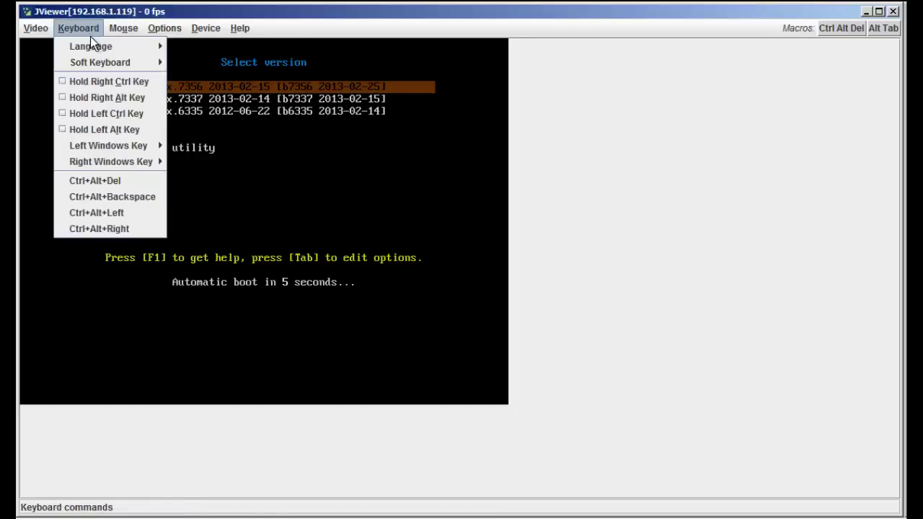
mouse_move(110, 64)
click(192, 64)
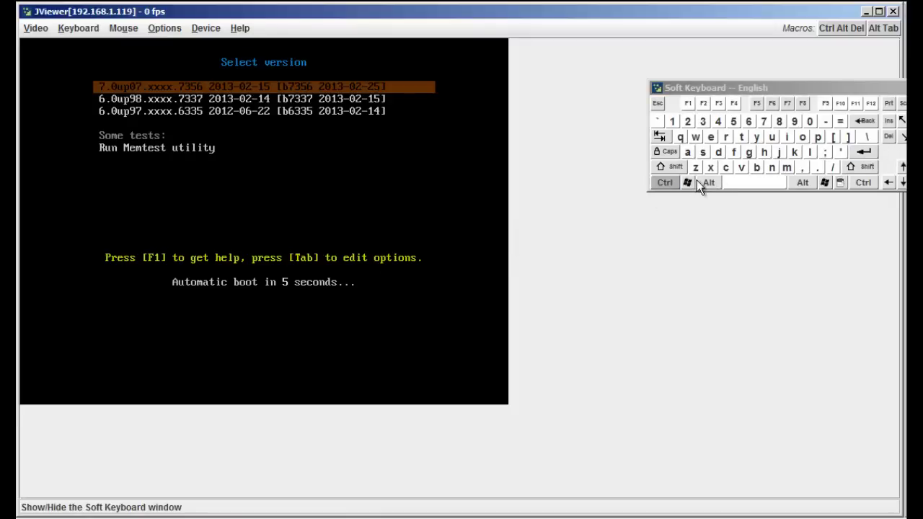
Send Ctrl+Alt+Del to the server, using the soft keyboard and the Keyboard menu.
click(885, 136)
click(47, 28)
mouse_move(78, 29)
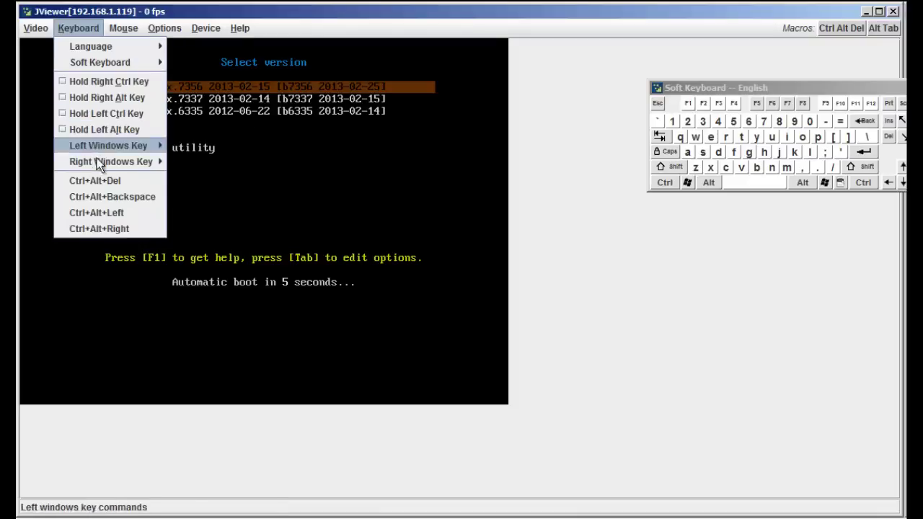
click(99, 180)
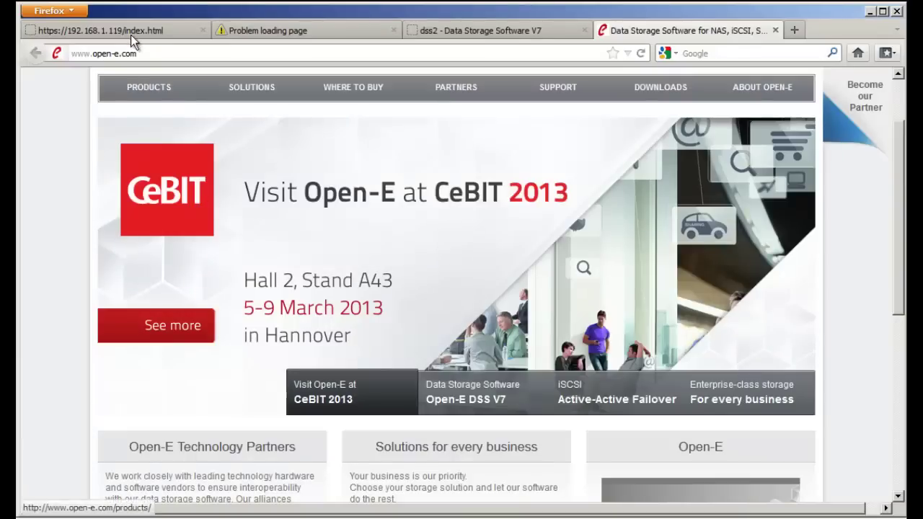
Log out of the BMC web console and dismiss the session-expired alert.
click(130, 33)
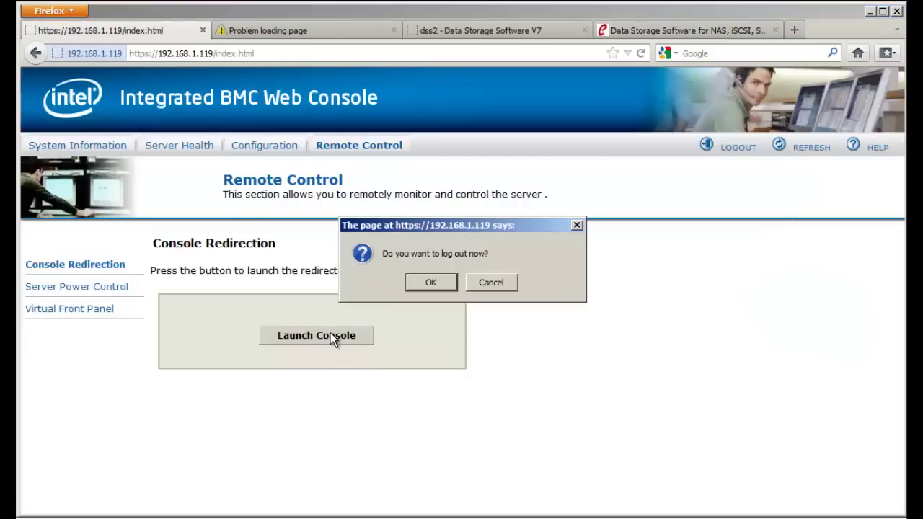
click(416, 283)
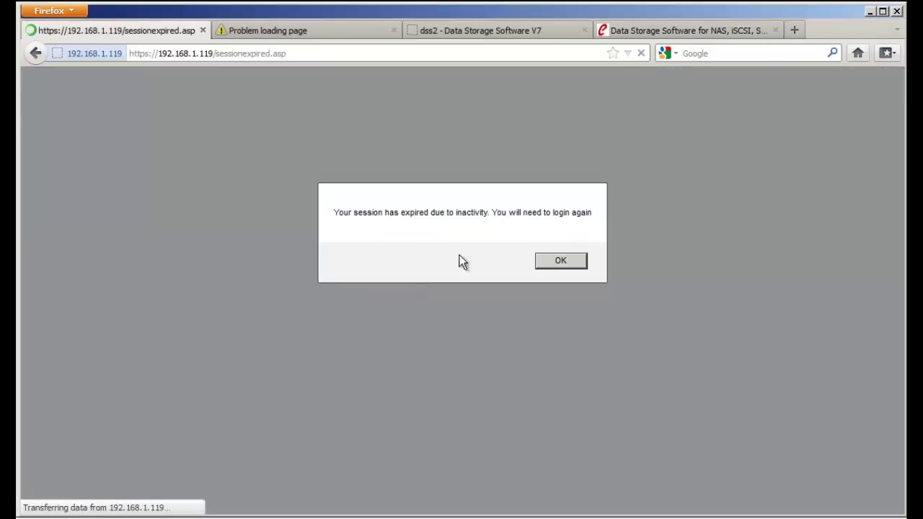
click(546, 264)
Log back in as root with the account password.
click(456, 240)
text(root)
key(Tab)
text(*****)
key(Return)
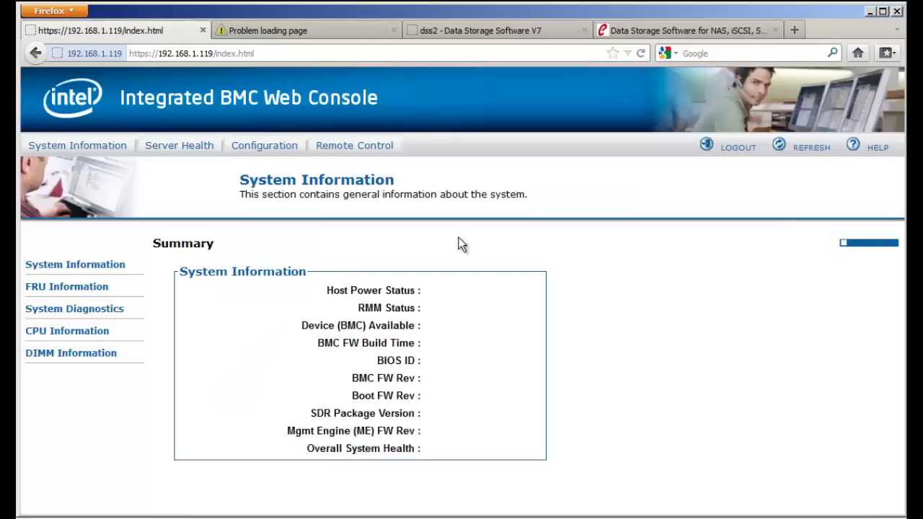
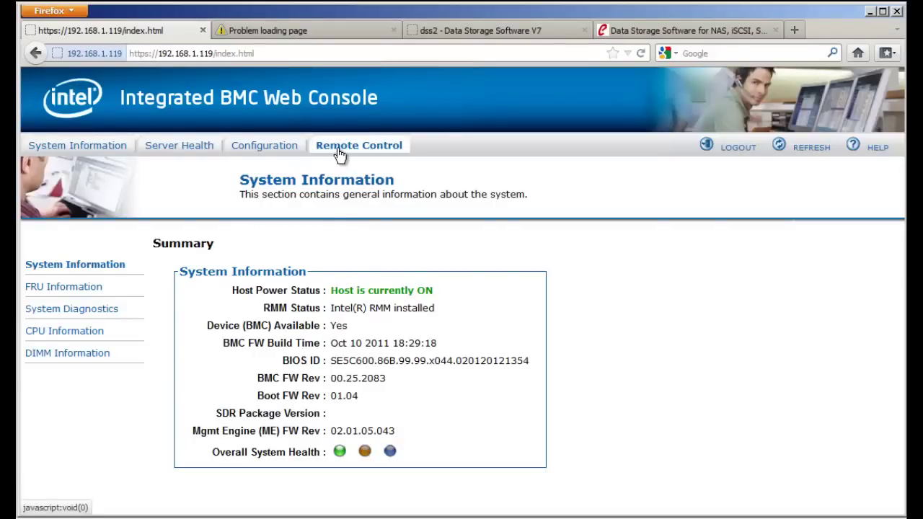
Launch the JViewer remote console to show the server's Select boot option menu.
click(309, 336)
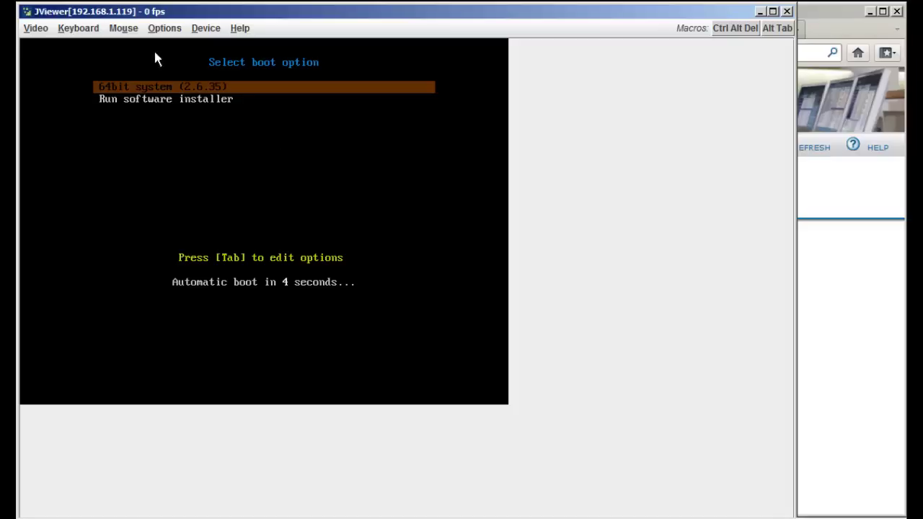
Send Ctrl+Alt+Del to reboot the server, then close the JViewer window.
click(72, 28)
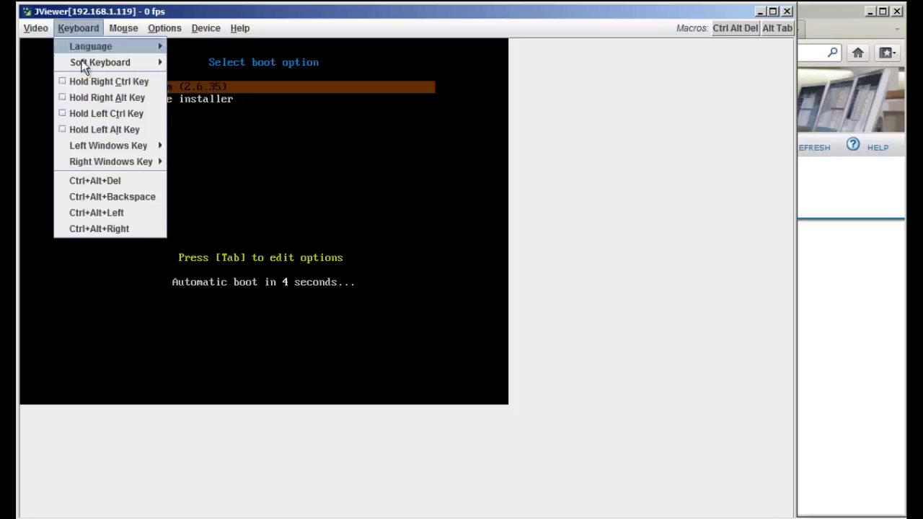
click(111, 181)
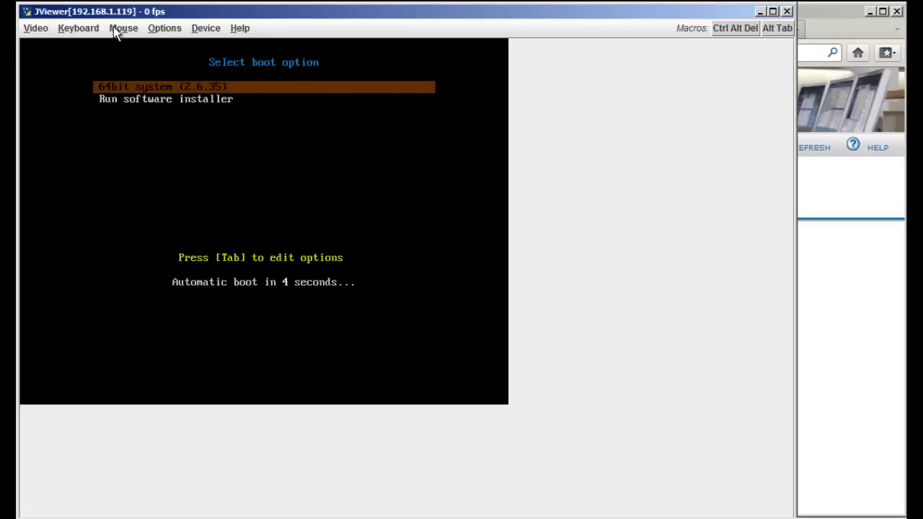
click(788, 12)
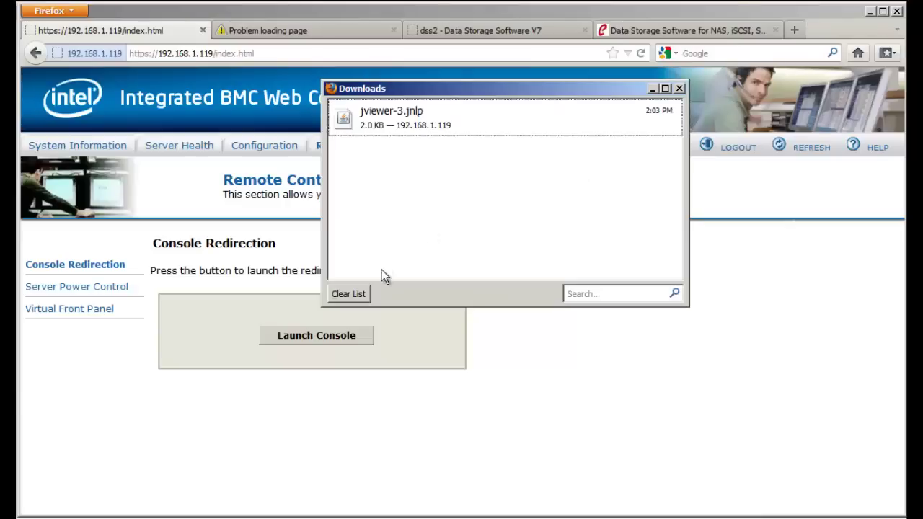
Clear old console downloads and relaunch JViewer, now showing the Open-E splash loading.
click(361, 294)
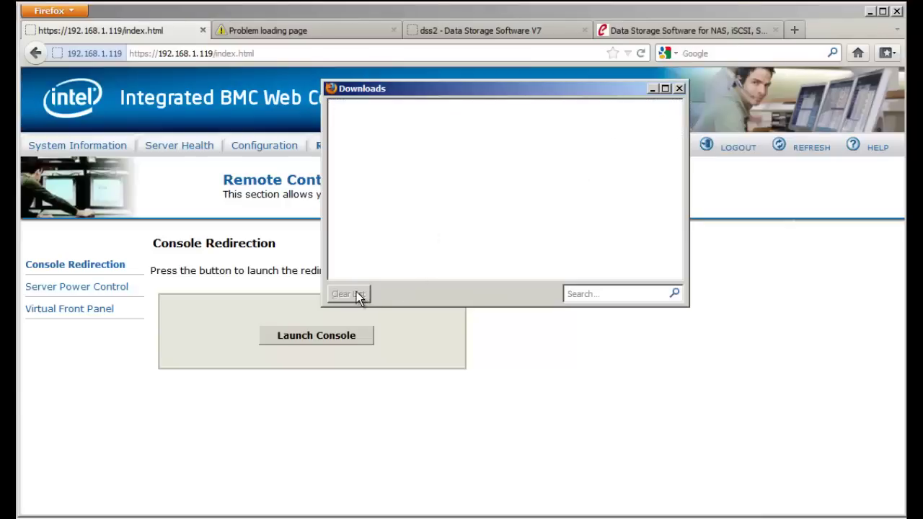
click(679, 90)
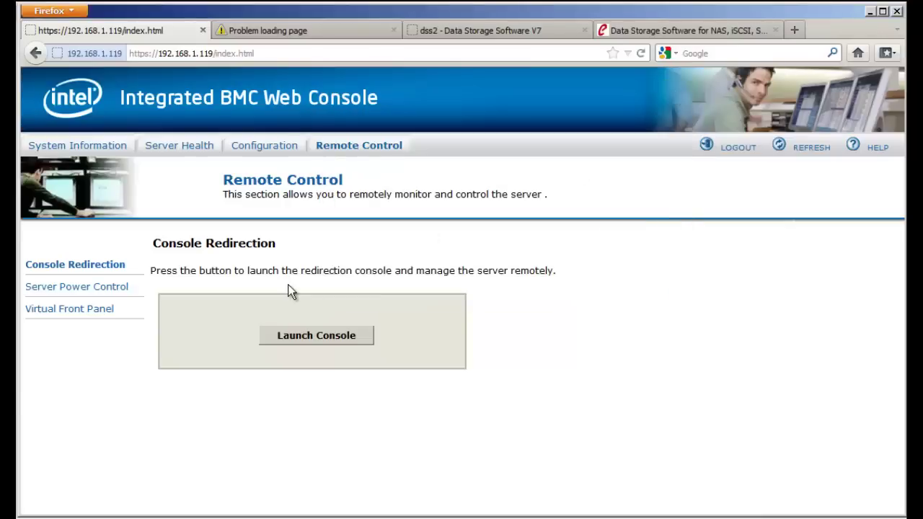
click(308, 341)
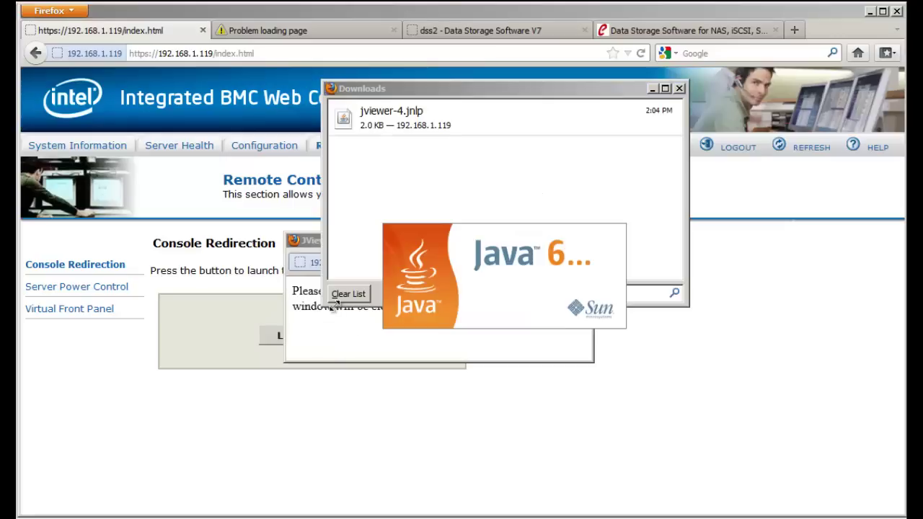
click(309, 289)
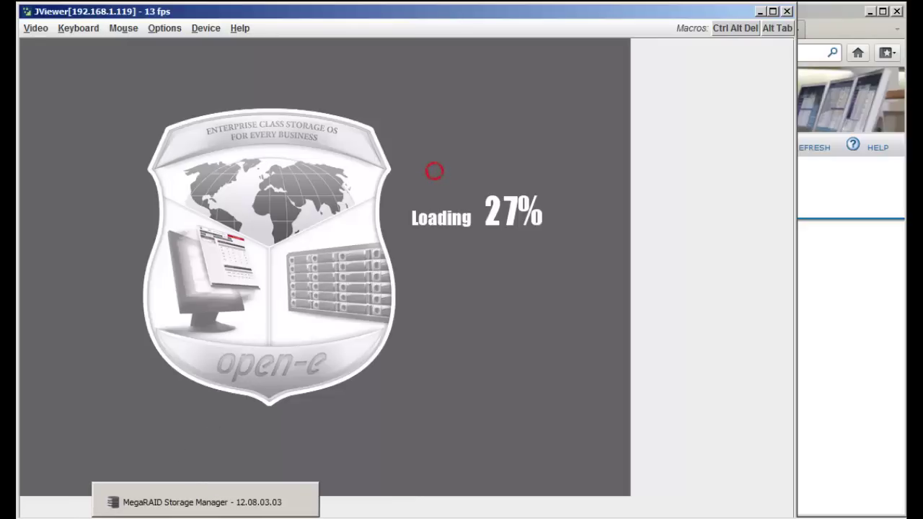
Bring up MegaRAID Storage Manager's LSI 9265-8i controller dashboard.
click(209, 506)
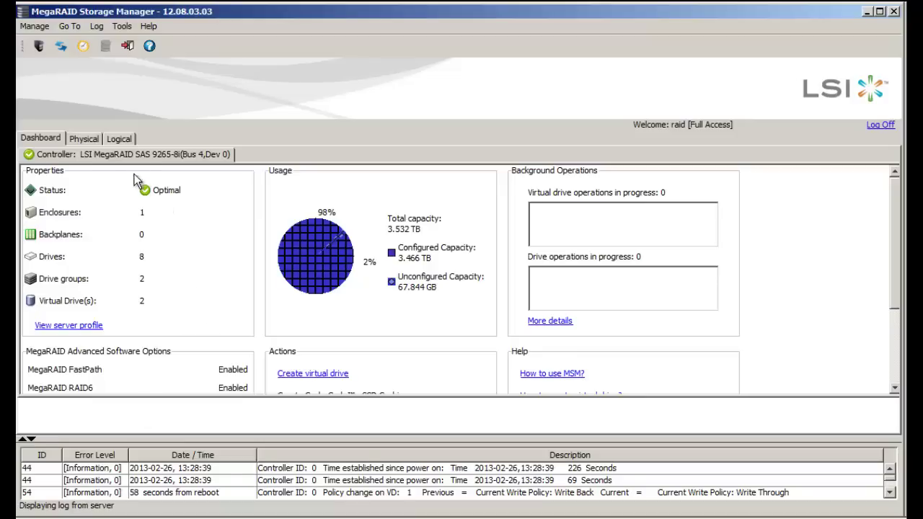
Inspect physical drives in slots 5, 7, 8 and 9, then show the RAID 5 and RAID 0 groups.
click(93, 142)
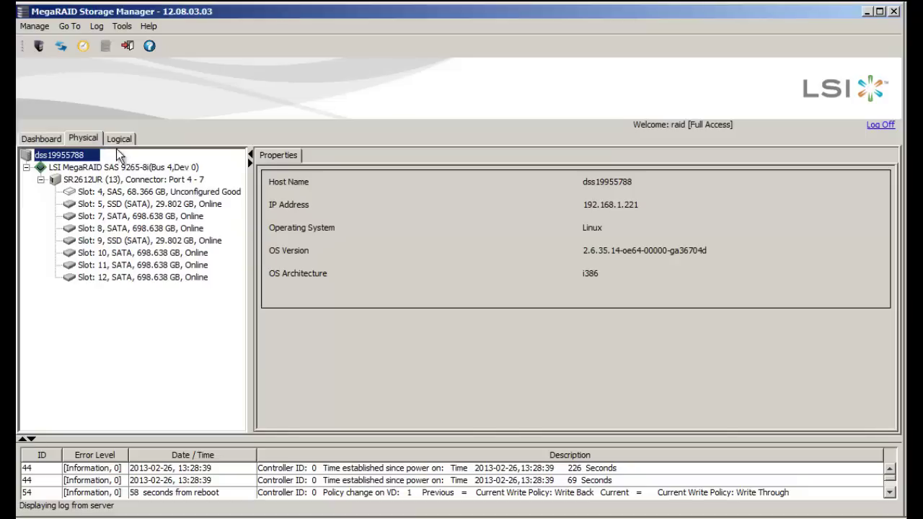
click(211, 206)
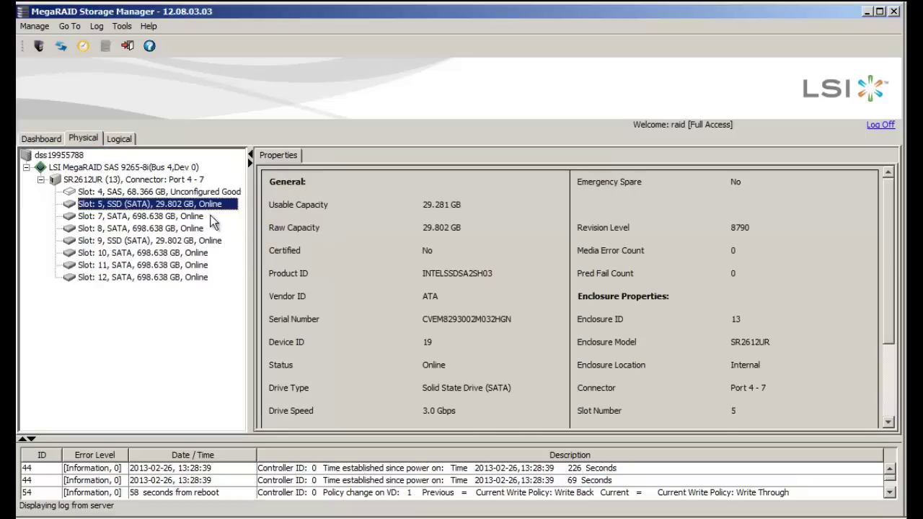
click(201, 220)
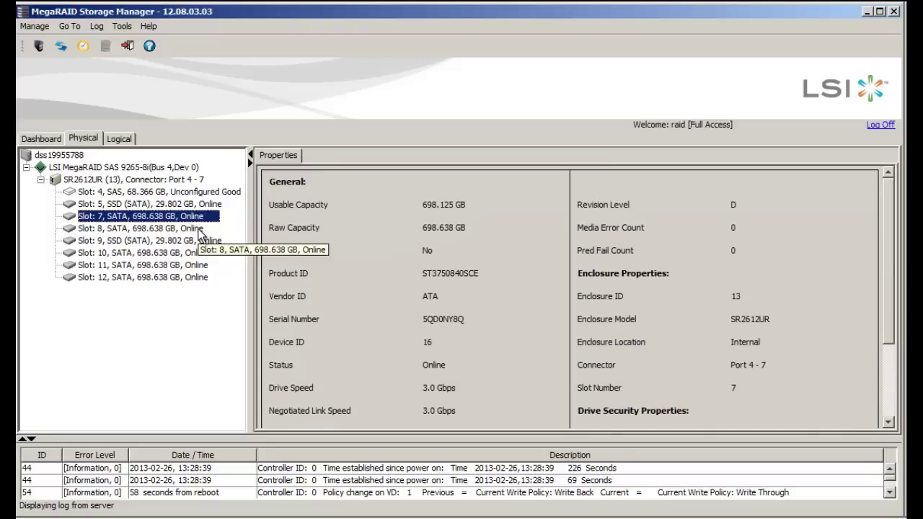
click(200, 232)
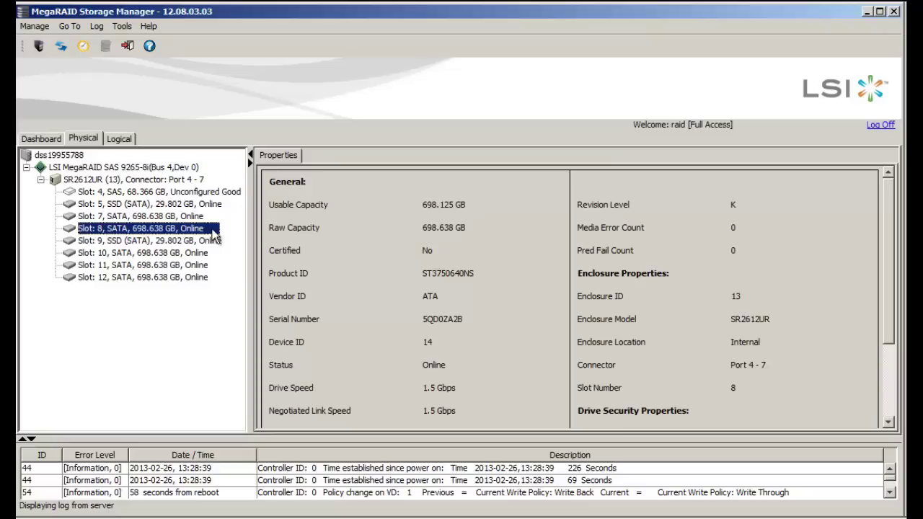
click(215, 243)
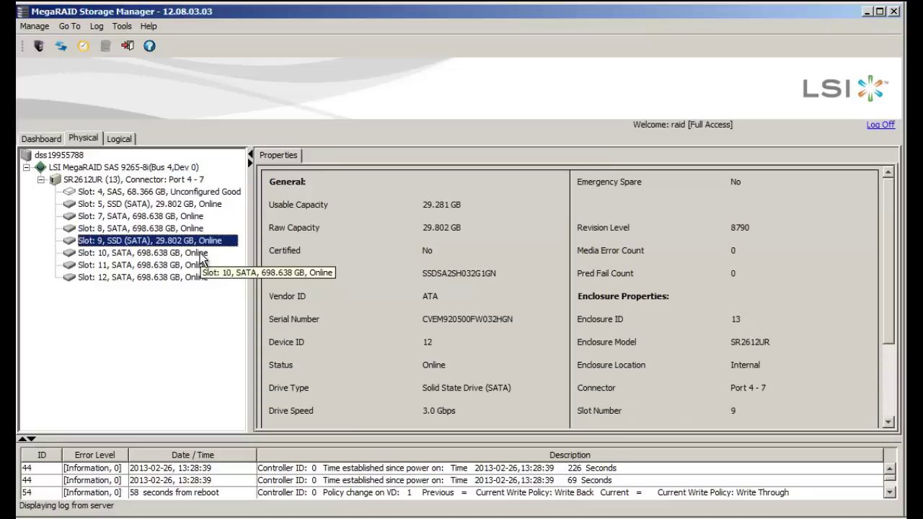
click(127, 141)
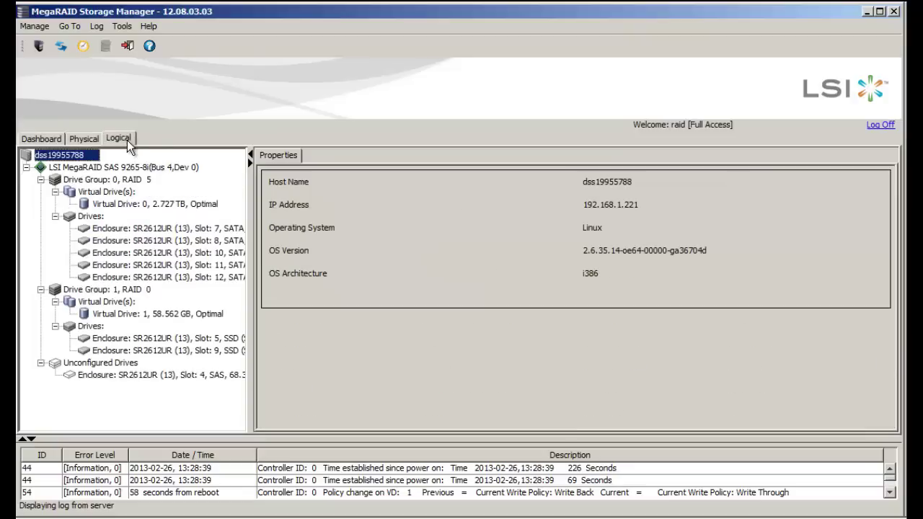
Review RAID 5 Virtual Drive 0's properties: 2.727 TB, Optimal, Write Back, 64 KB strip.
click(191, 205)
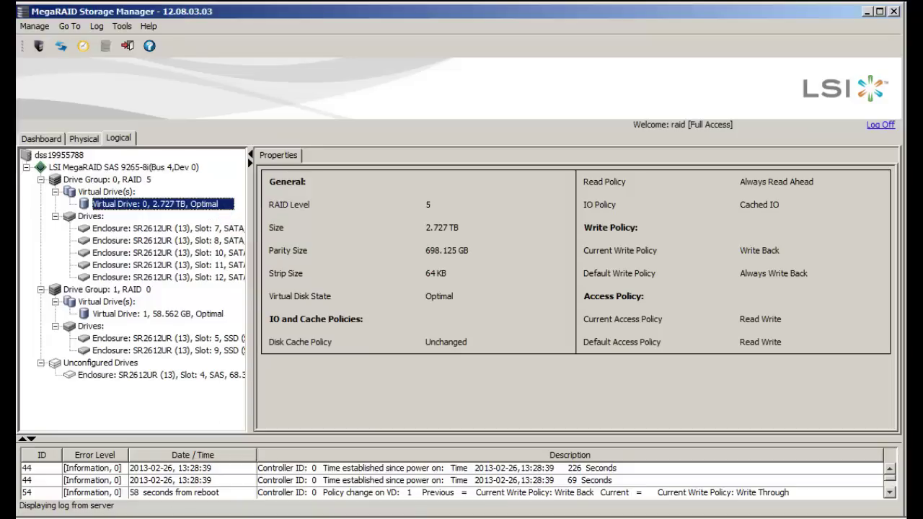
mouse_move(90, 513)
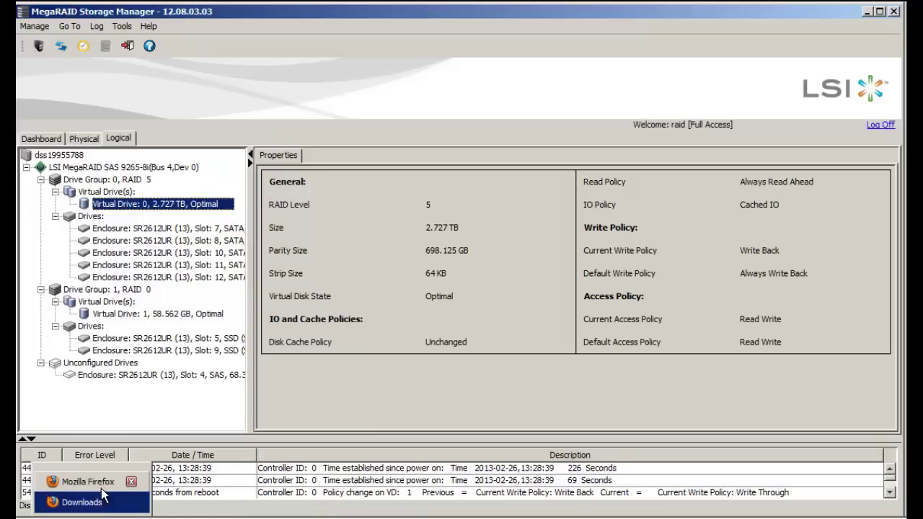
click(94, 481)
On dss2, dismiss the events notice and confirm unit S001 holds vg00, then return to JViewer.
click(451, 32)
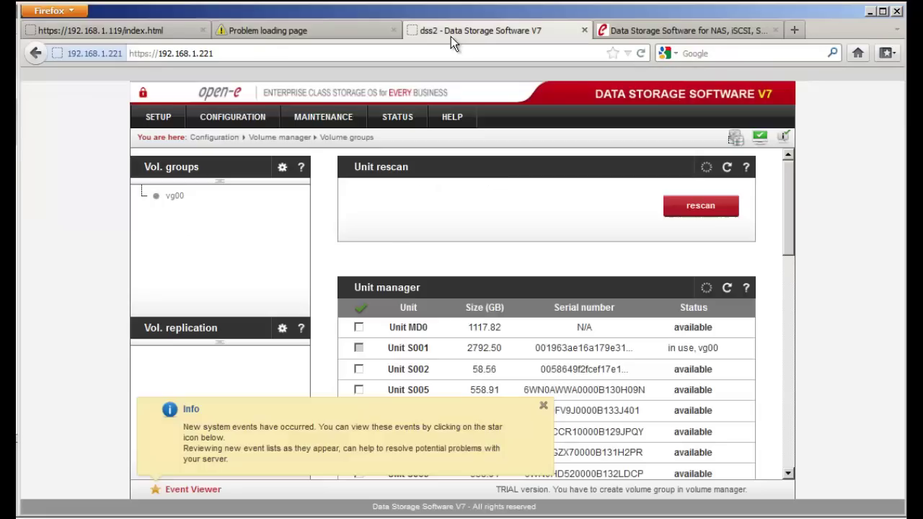
click(544, 408)
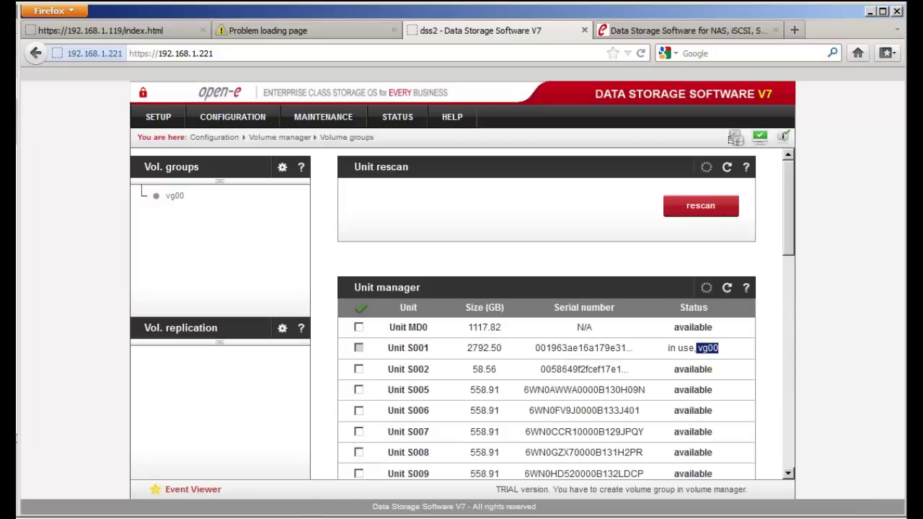
key(alt+Tab)
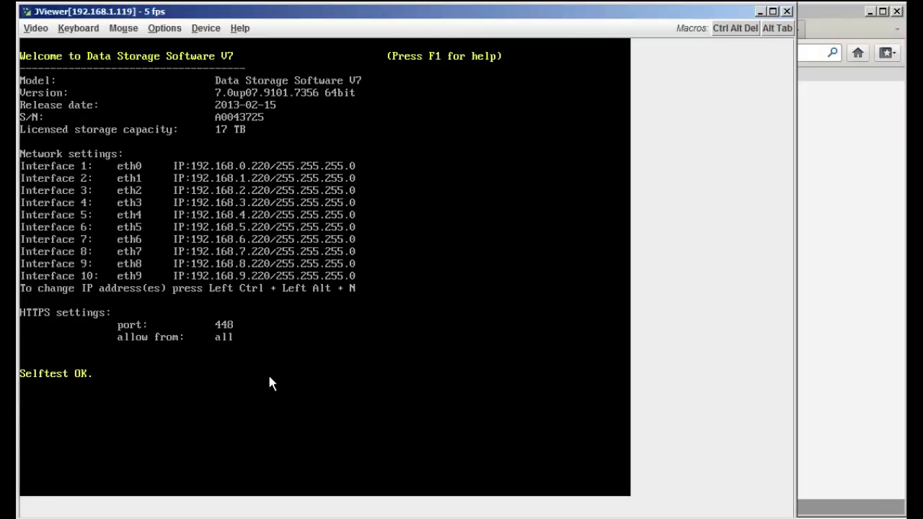
Use JViewer's soft keyboard Ctrl+Alt+K to choose System restart and confirm it.
click(89, 31)
mouse_move(101, 63)
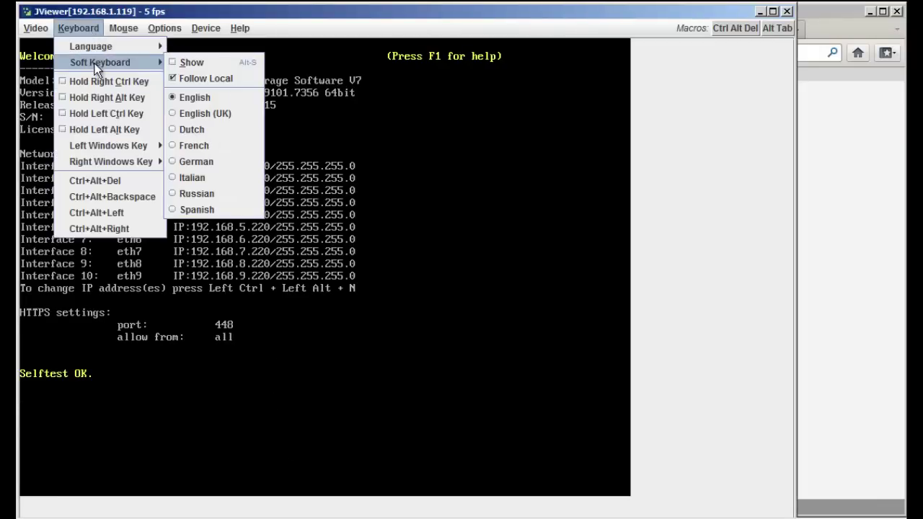
click(176, 62)
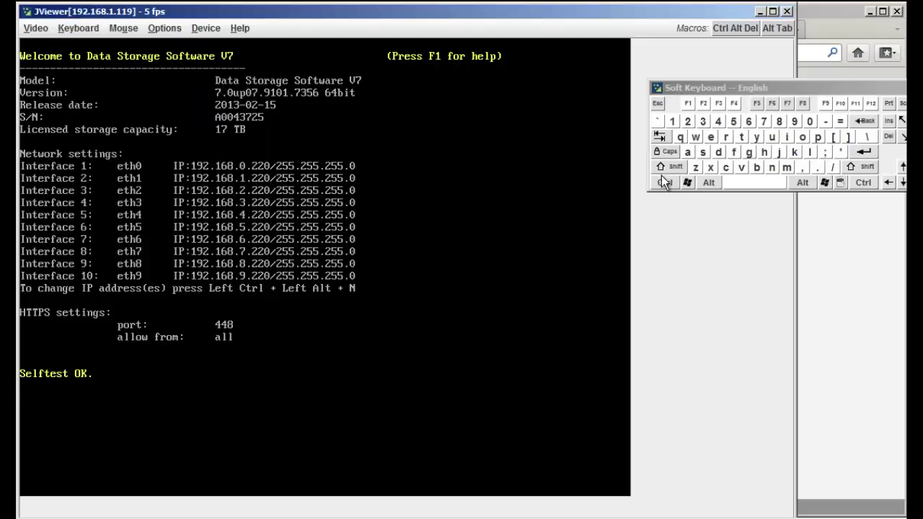
click(709, 182)
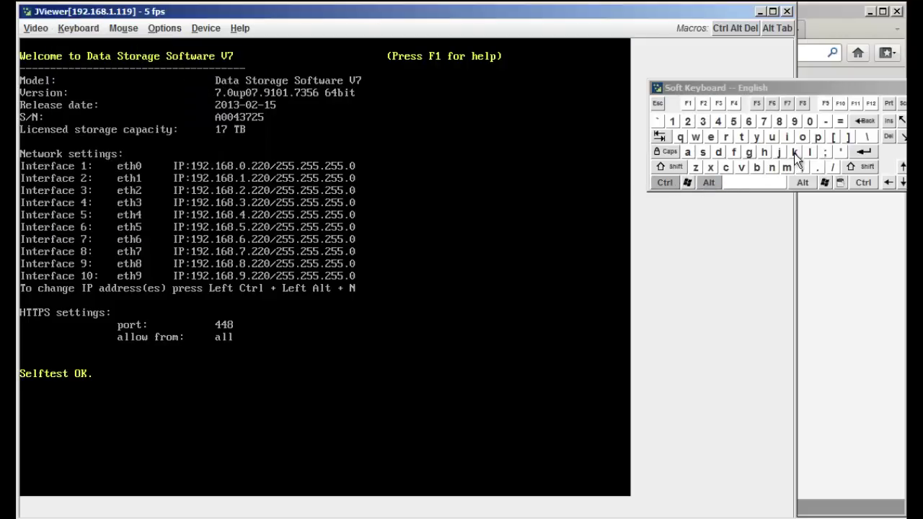
click(794, 153)
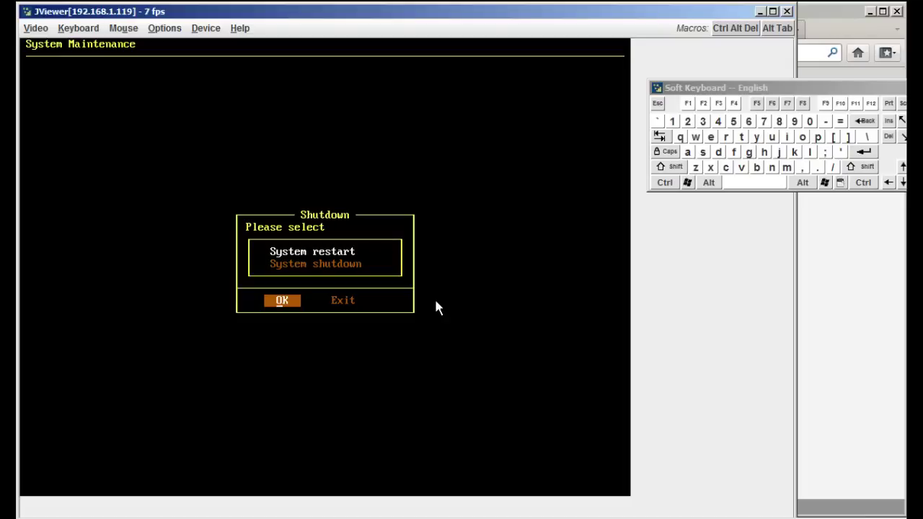
key(Return)
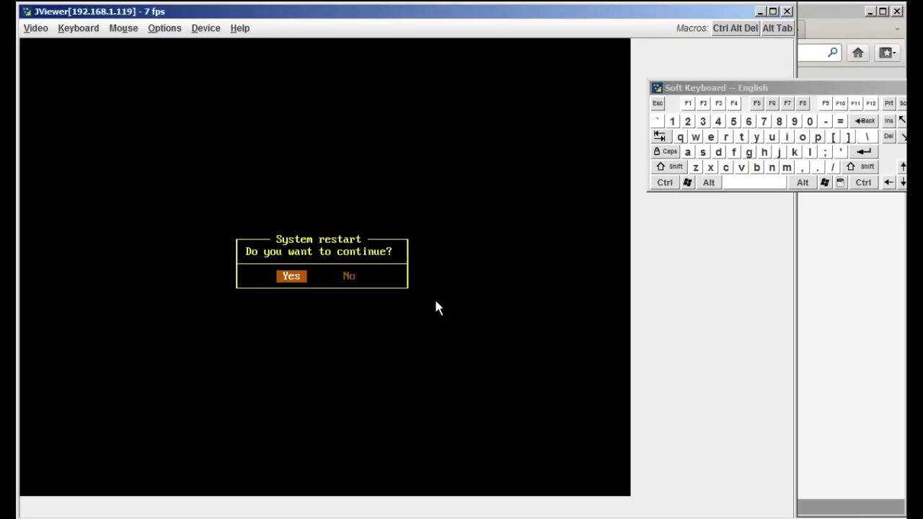
key(Return)
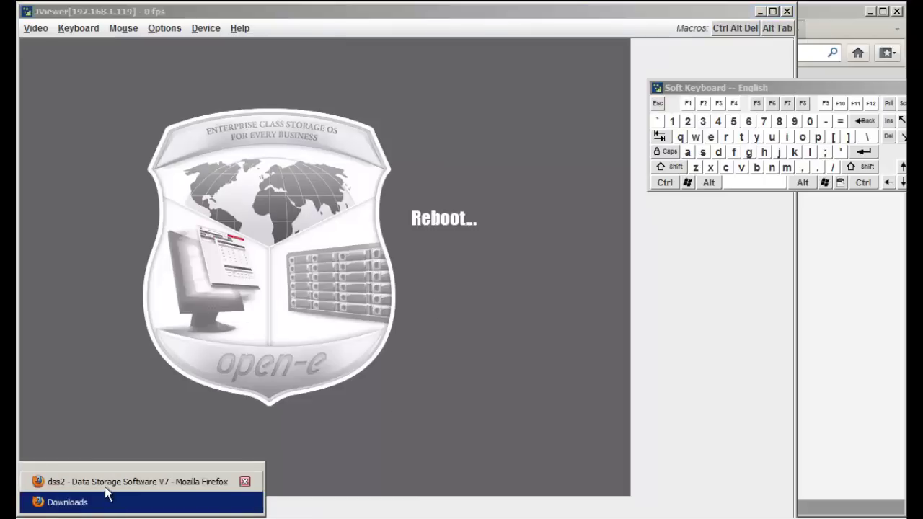
Return to the dss2 page and scroll the Unit manager list down to S012.
click(108, 484)
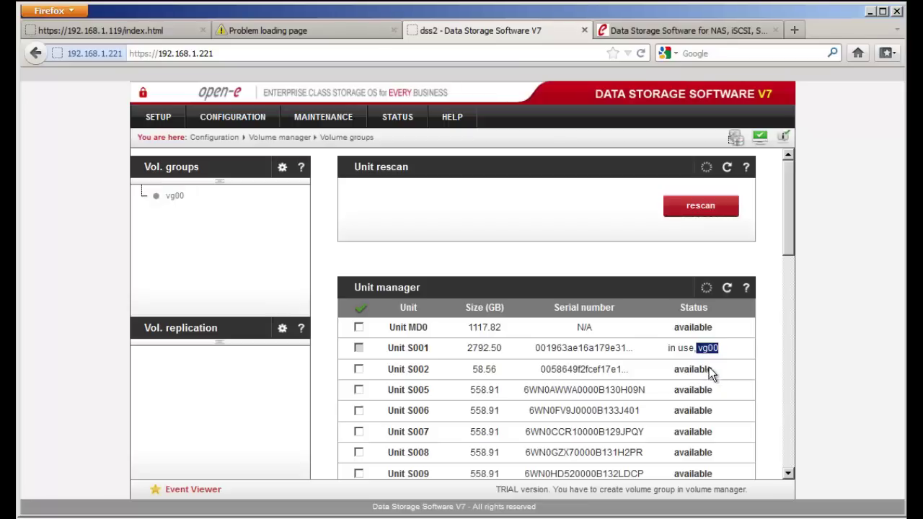
scroll(552, 397, down, 2)
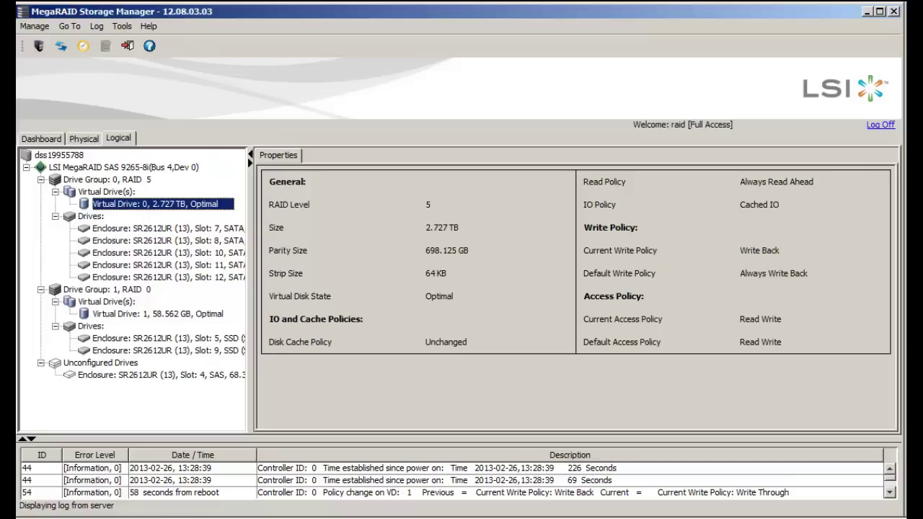
Confirm Virtual Drive 0 is 2.727 TB and Optimal, then bring the JViewer console forward.
click(238, 504)
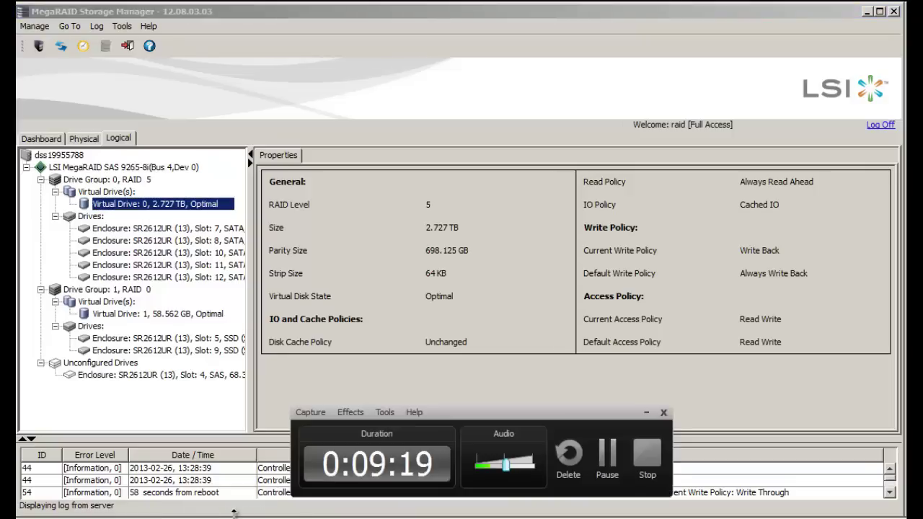
click(646, 413)
click(298, 505)
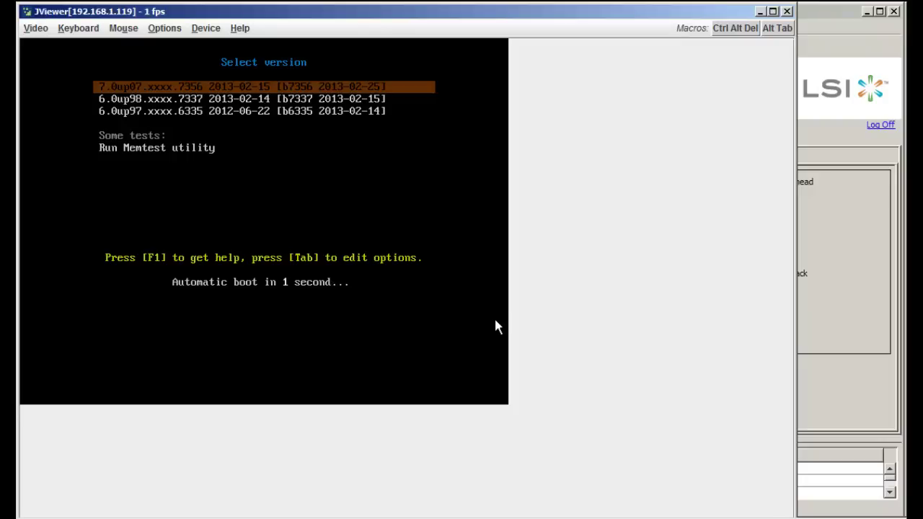
Append rescue_mode=no_mount_lv to the 64bit system's kernel boot line and start the boot.
key(Tab)
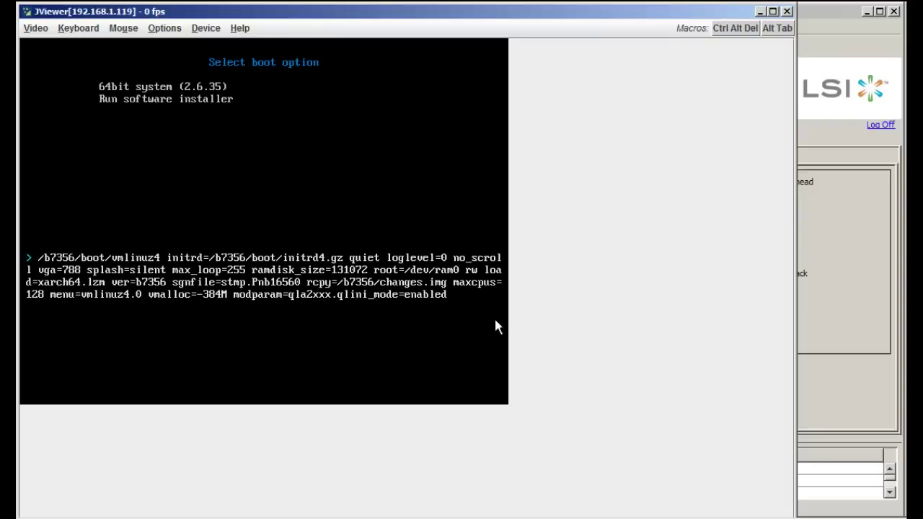
text(rer)
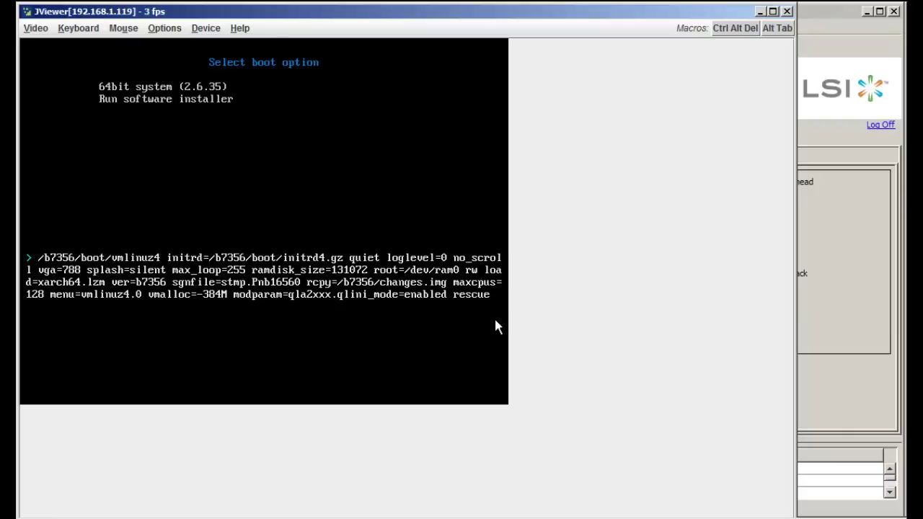
text(mode=)
text(no_mount_lv)
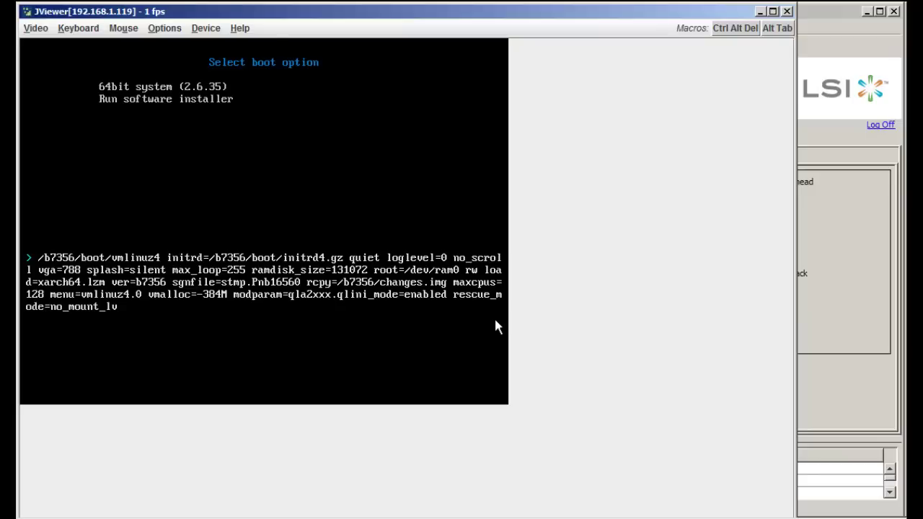
key(Return)
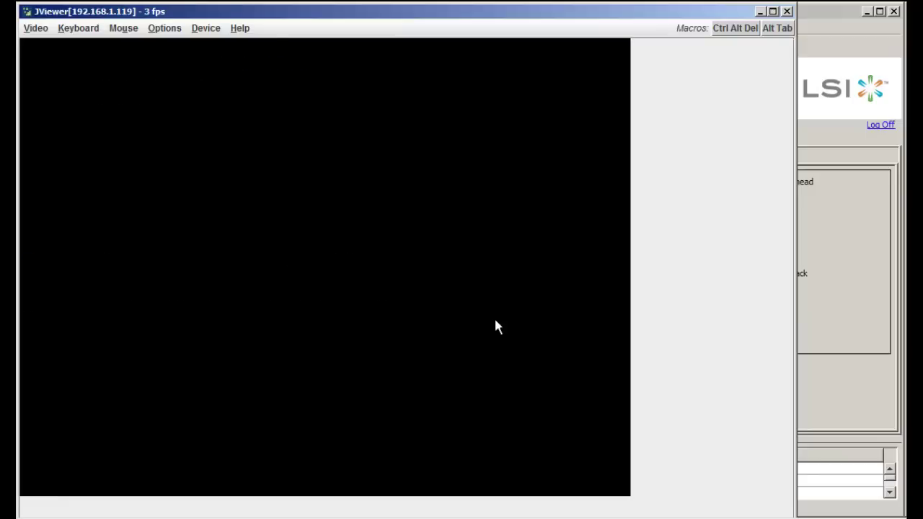
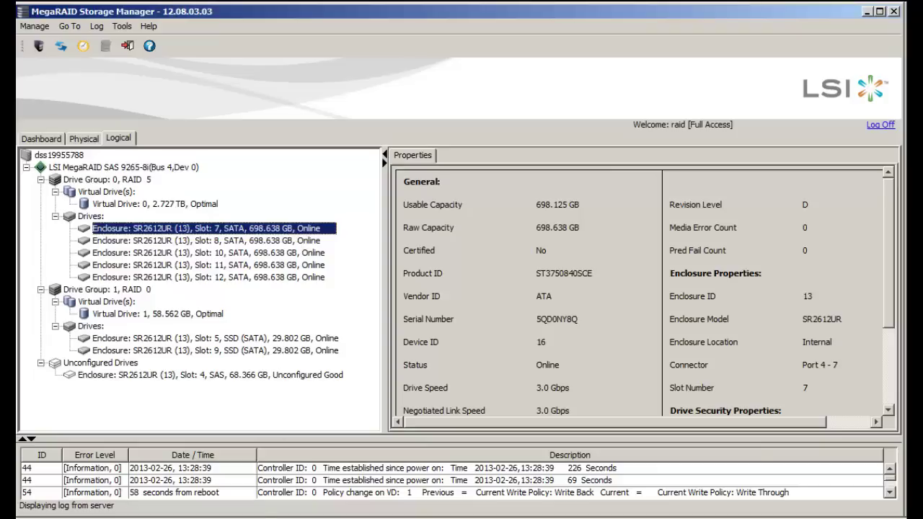
Review the Software RAID page, where MD0 uses Units S003, S004 and S014.
click(101, 482)
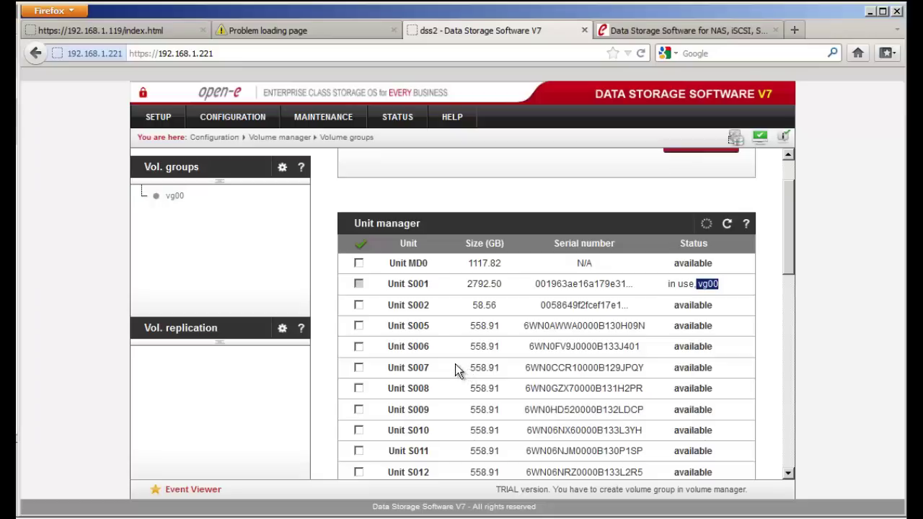
click(167, 120)
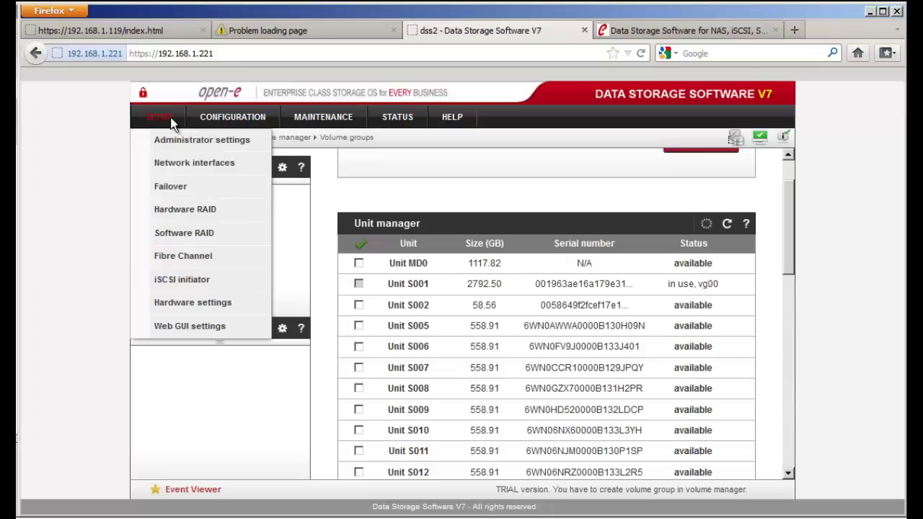
click(183, 233)
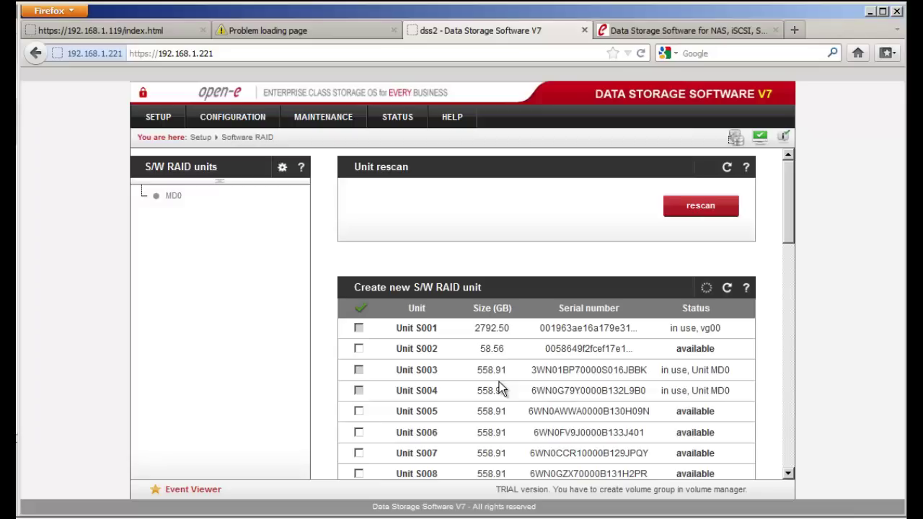
scroll(499, 382, down, 1)
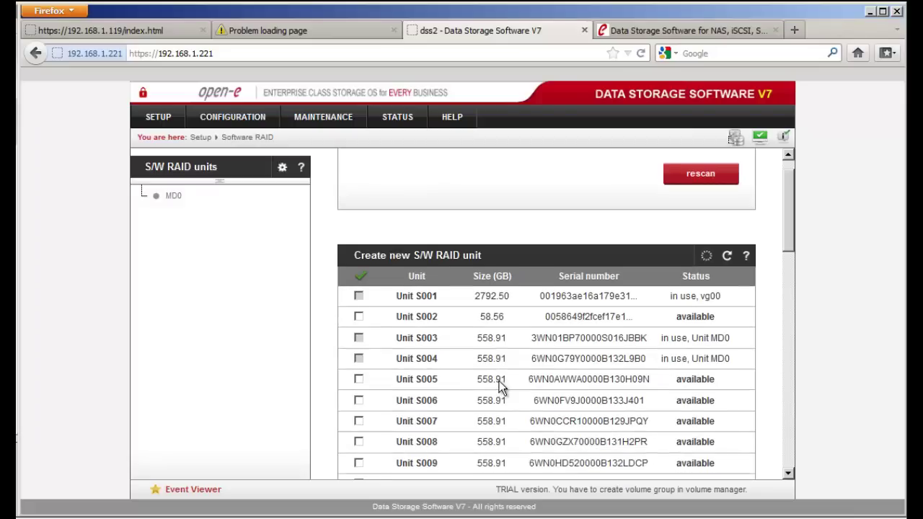
scroll(499, 381, down, 2)
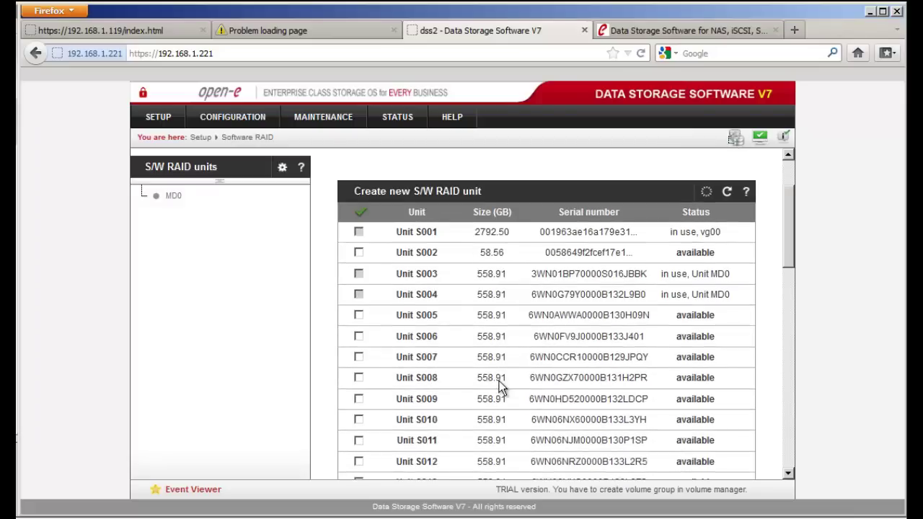
scroll(516, 347, down, 1)
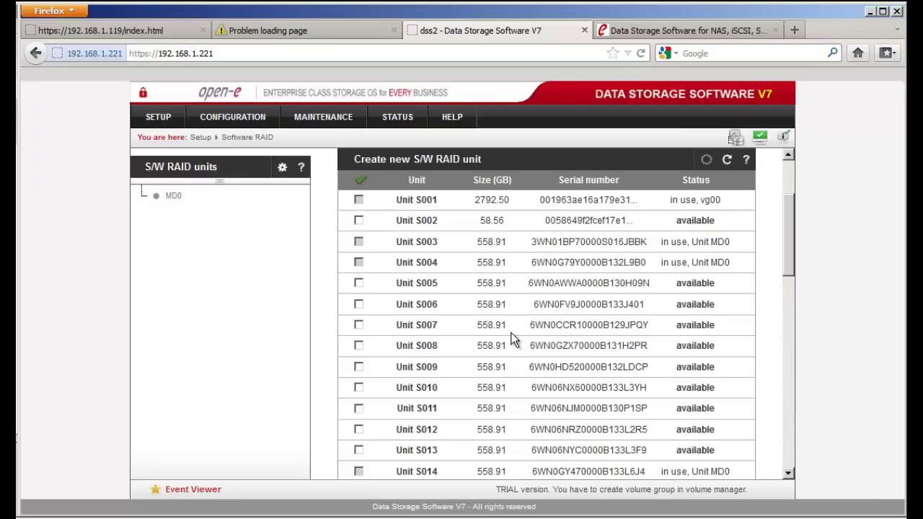
scroll(515, 339, up, 3)
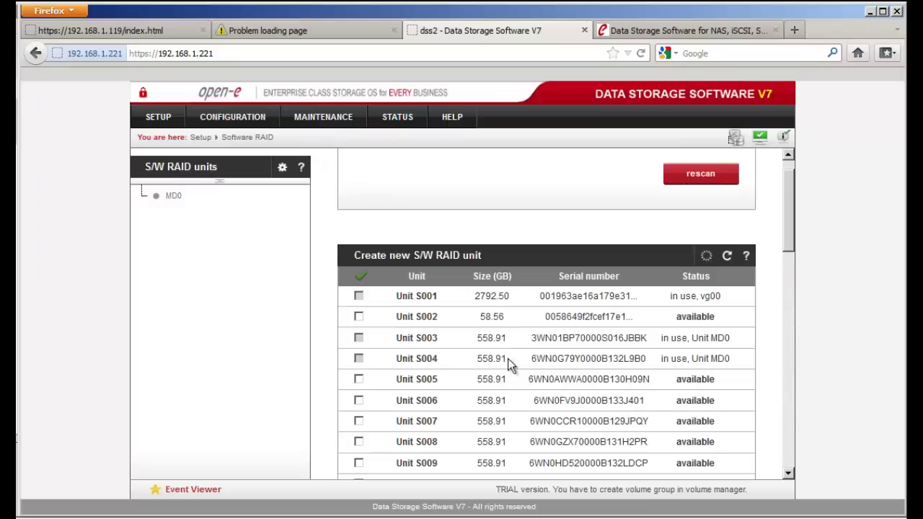
On the Volume groups page, tick Unit S005 for a new volume group named vg01.
click(244, 116)
mouse_move(263, 138)
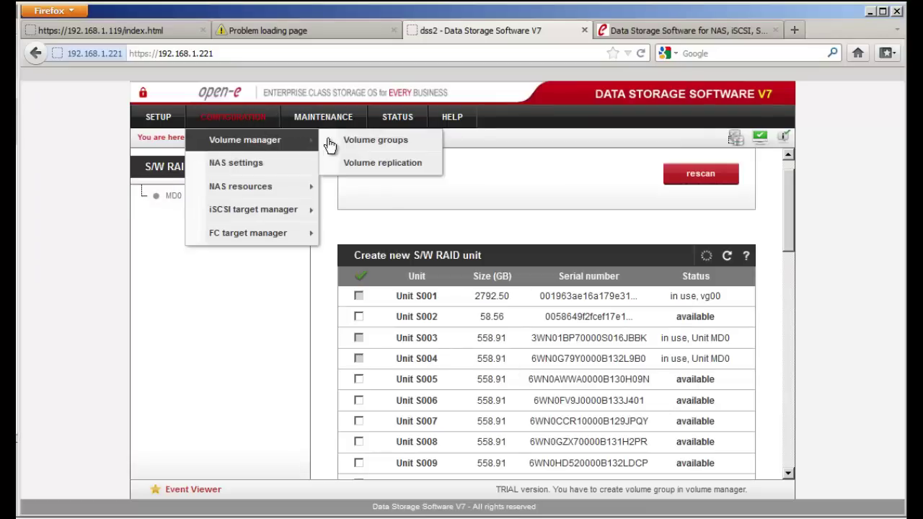
click(427, 144)
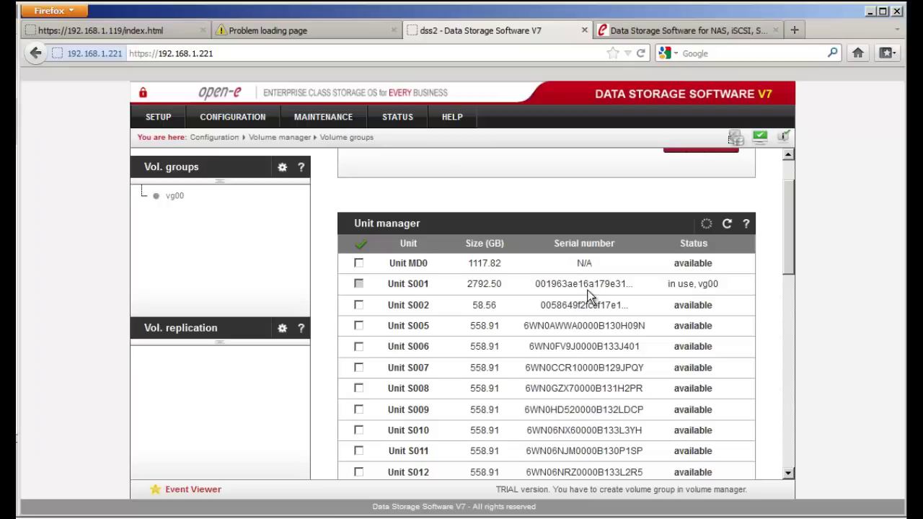
scroll(588, 295, up, 2)
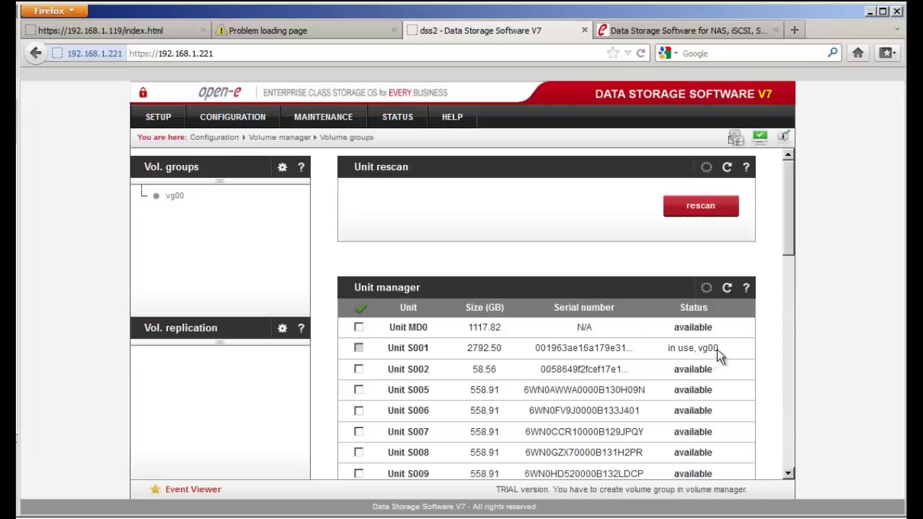
drag(718, 349, 680, 354)
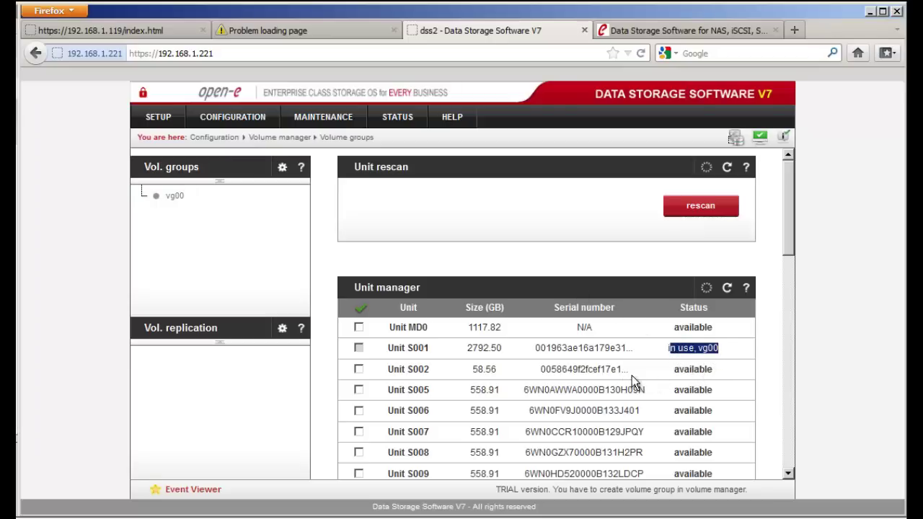
scroll(586, 379, down, 1)
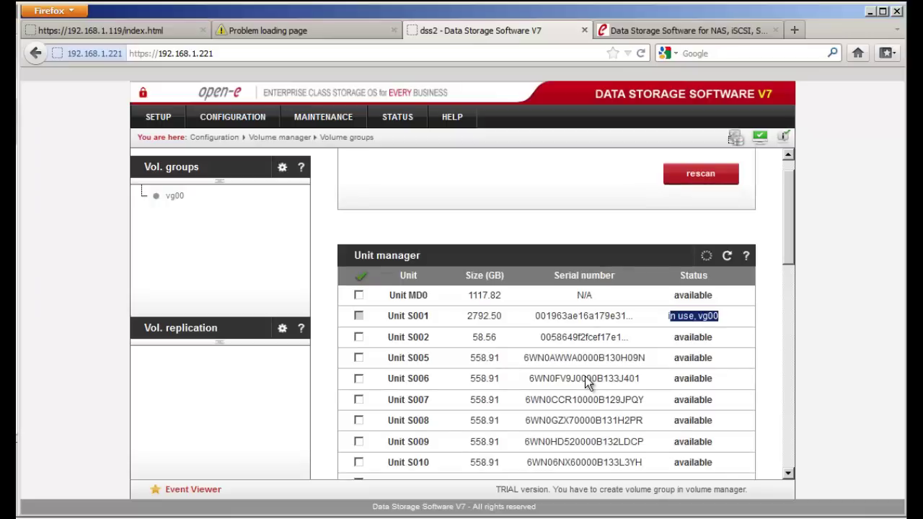
click(359, 358)
scroll(726, 329, down, 5)
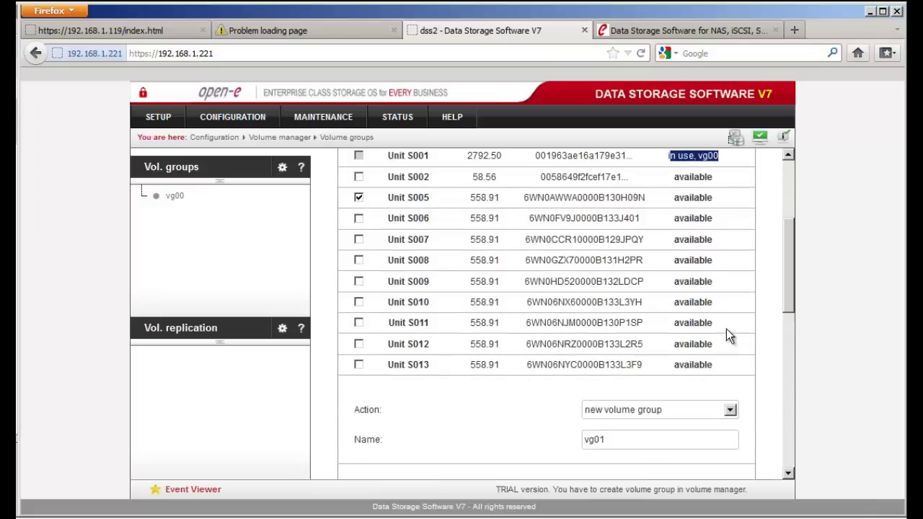
scroll(721, 369, down, 1)
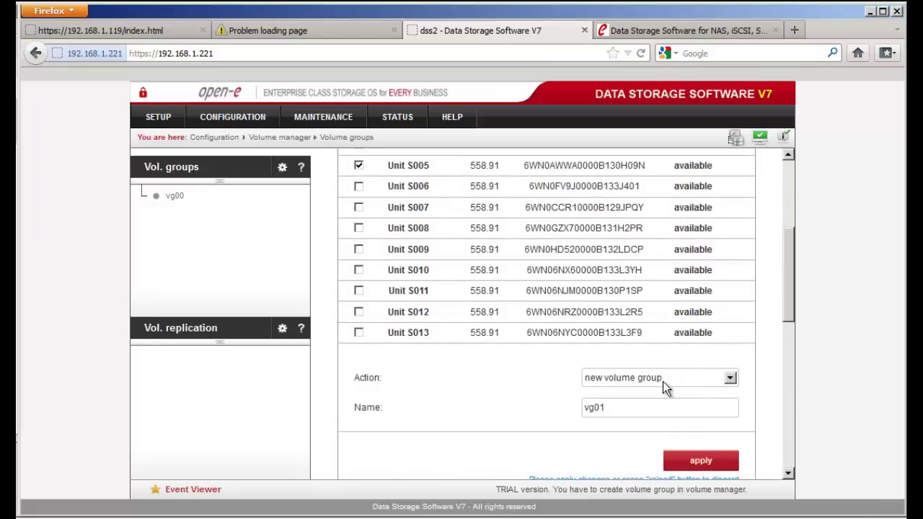
click(609, 408)
Create vg01 on Unit S005, accepting the data erase, then bring up the rescue-mode remote console.
click(700, 462)
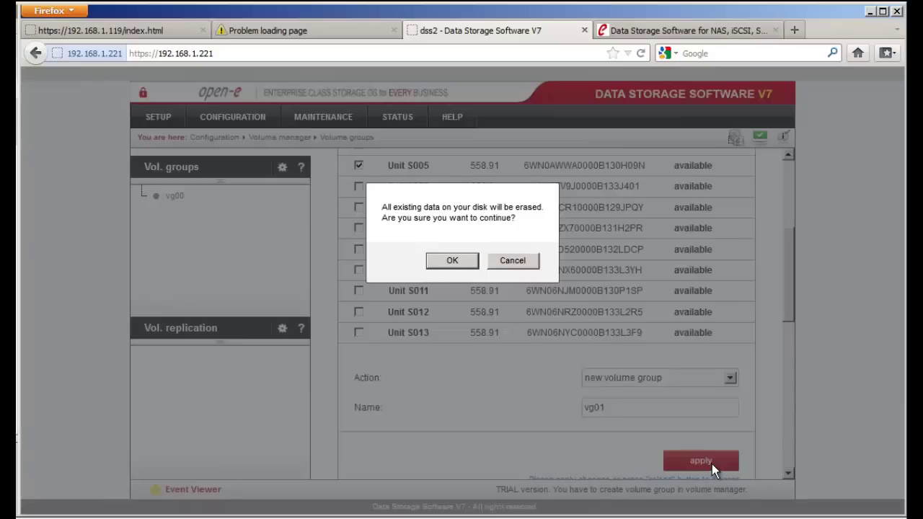
click(450, 264)
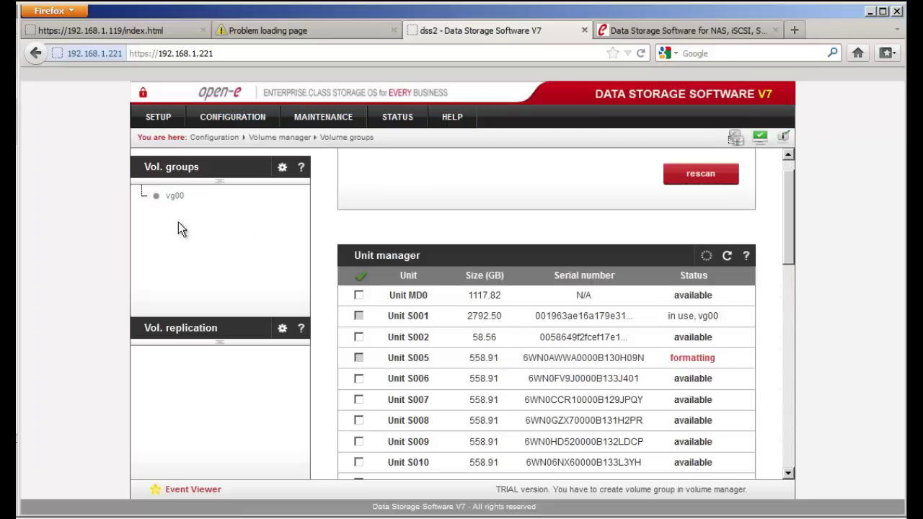
scroll(684, 389, up, 1)
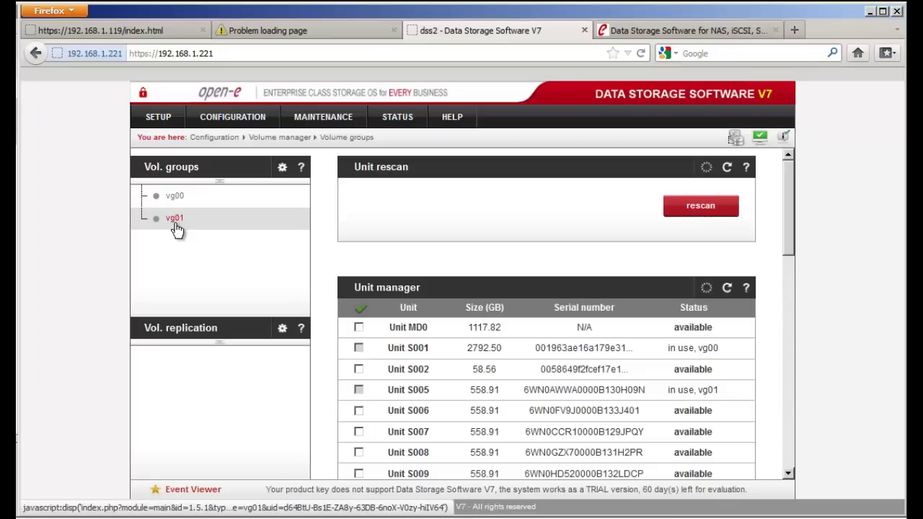
click(285, 505)
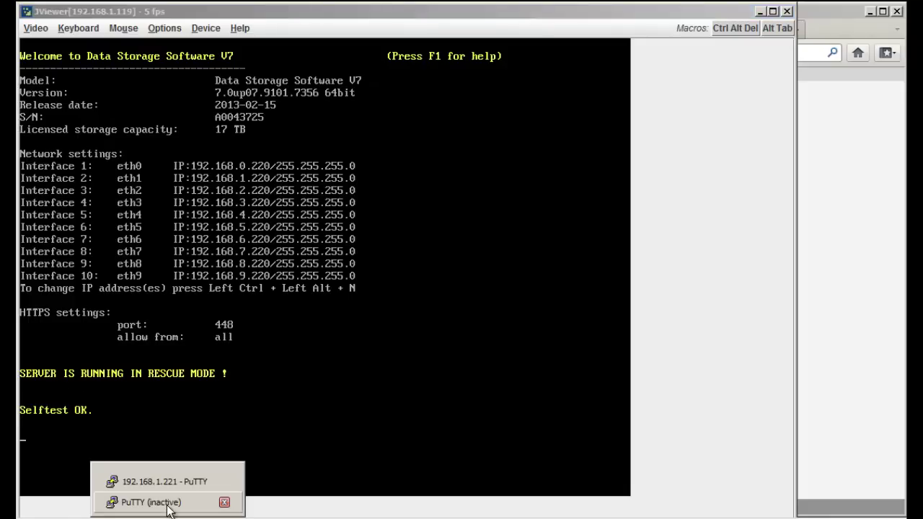
Restart the dropped PuTTY session to 192.168.1.220, log in, and return to Firefox.
click(170, 502)
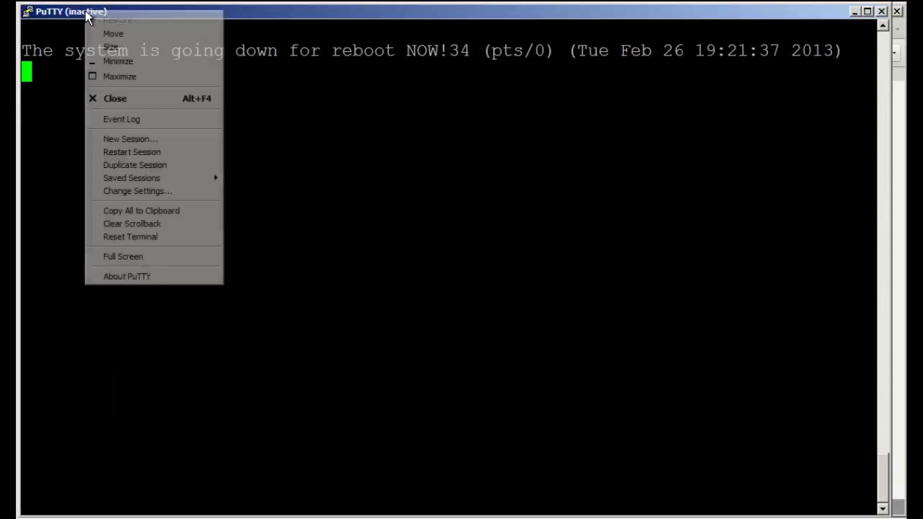
right_click(85, 11)
click(149, 152)
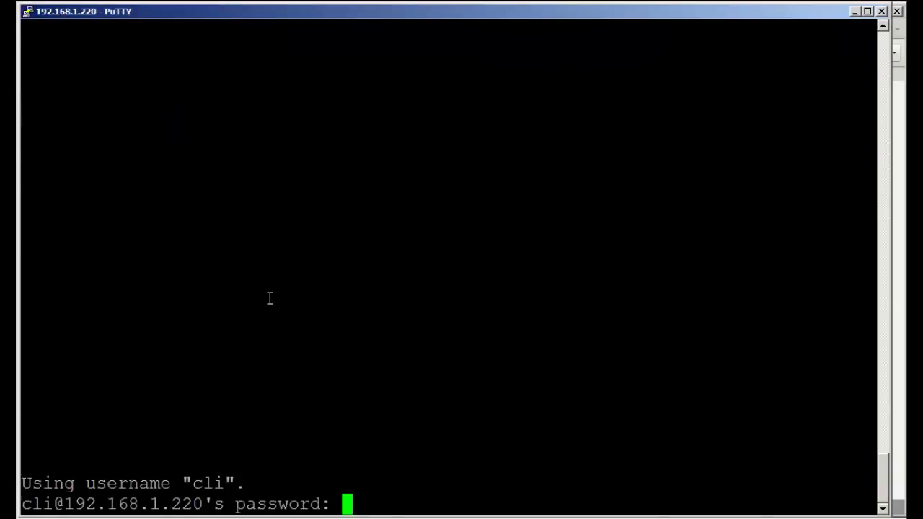
key(Return)
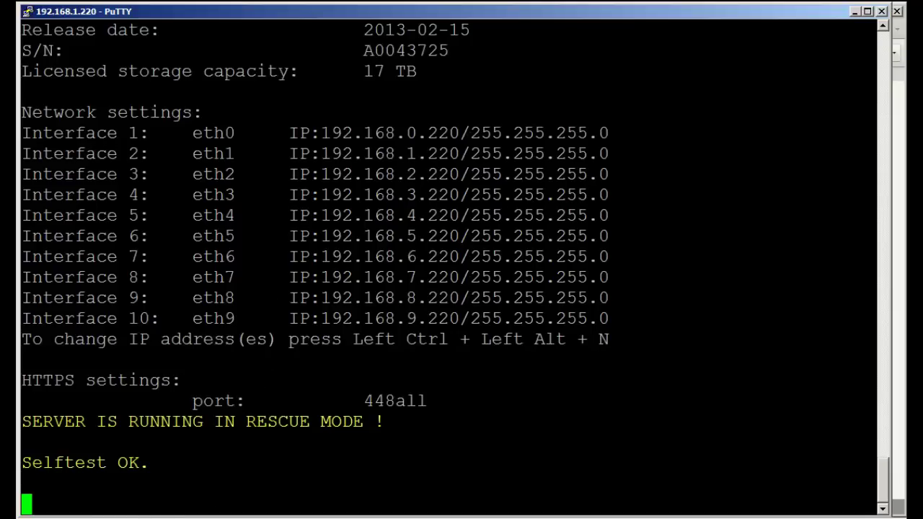
click(101, 478)
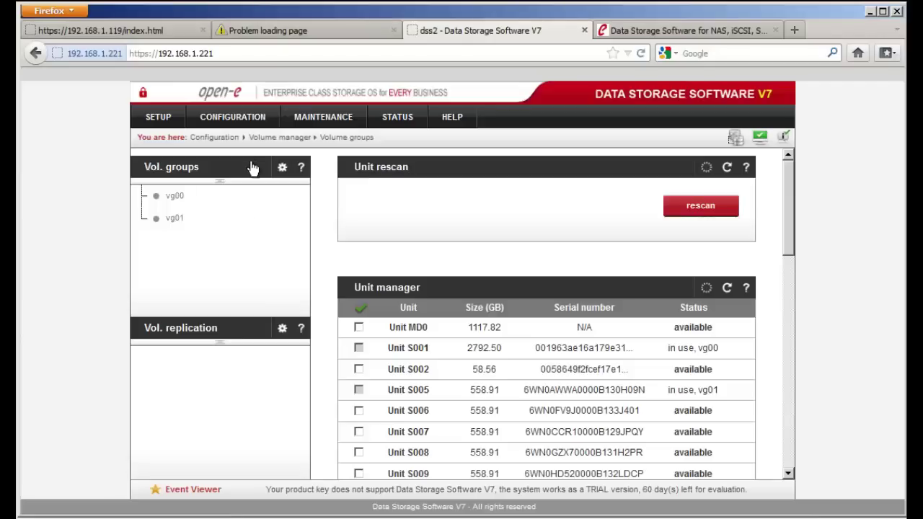
Reload 192.168.1.220:448, add a certificate security exception, and log in with full access.
click(285, 29)
click(240, 51)
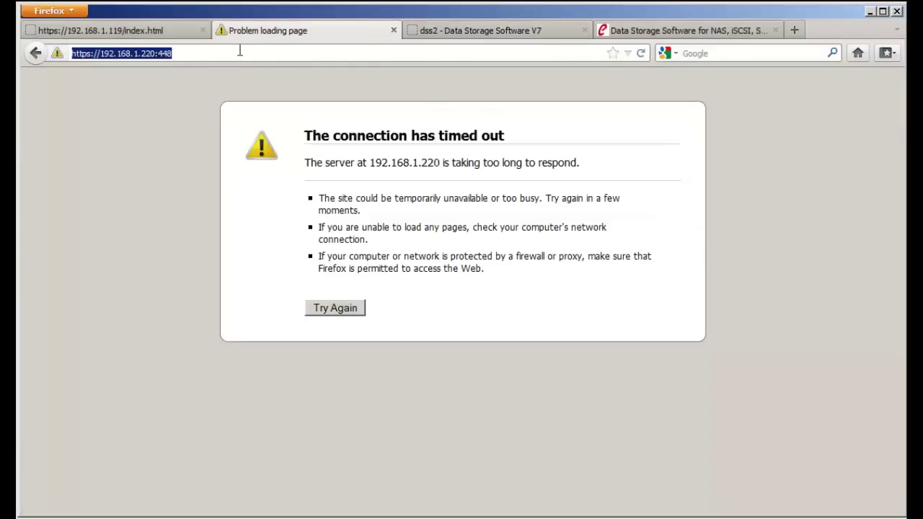
key(Return)
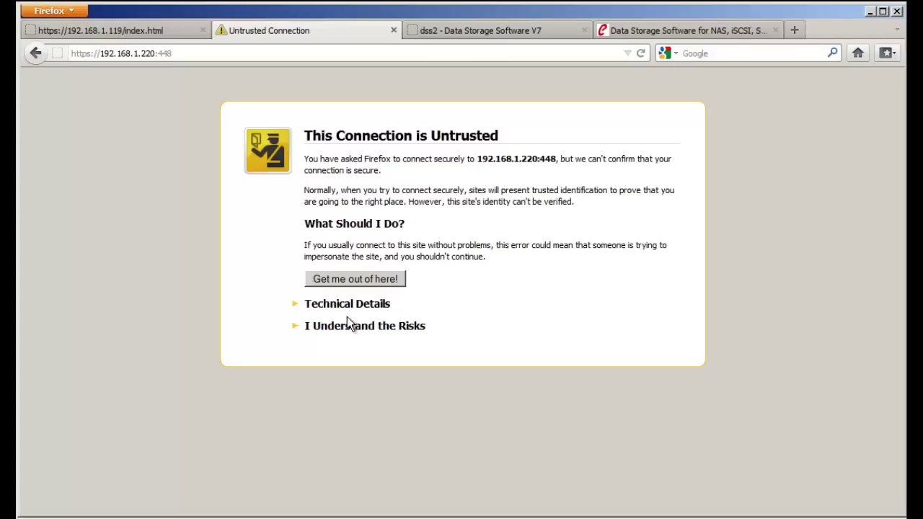
click(348, 326)
click(370, 422)
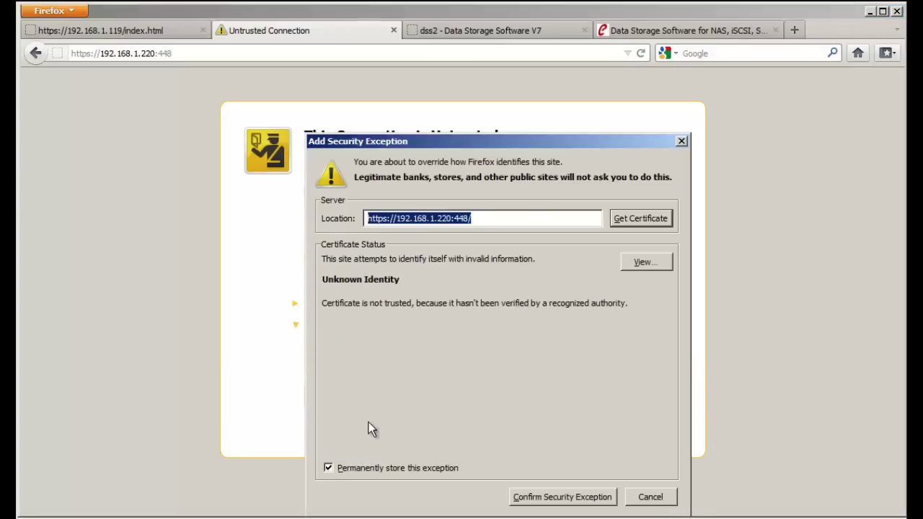
click(561, 496)
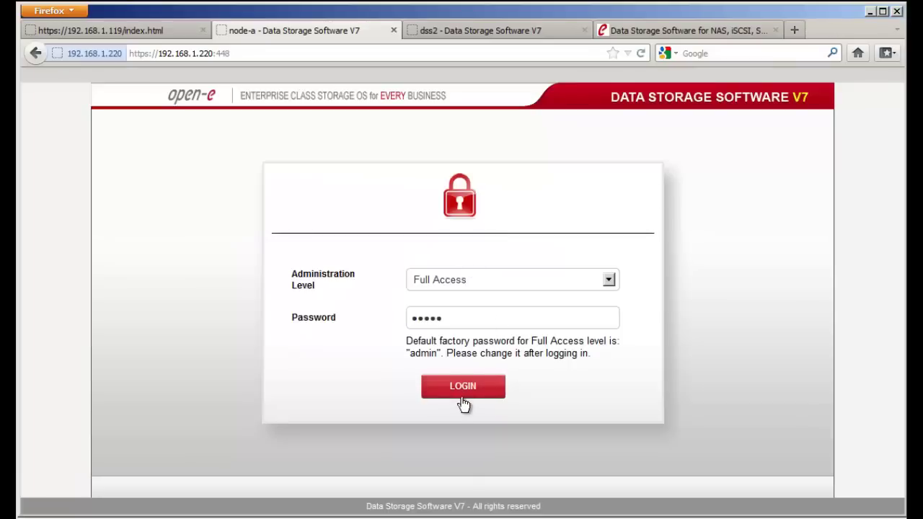
click(464, 390)
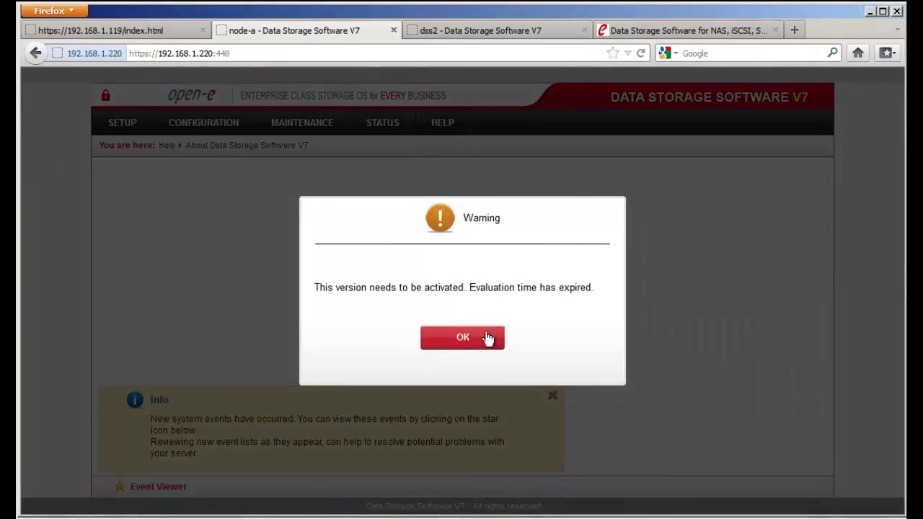
click(488, 336)
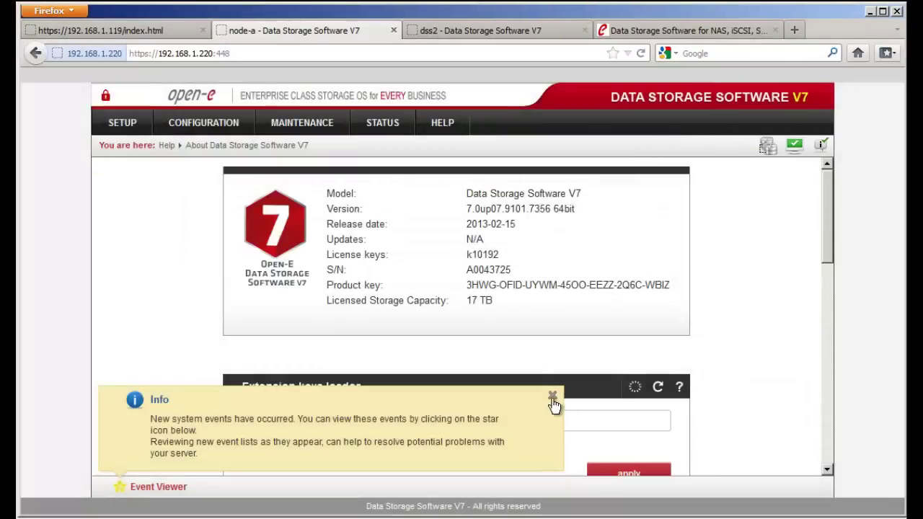
Create volume group vg01 on Unit S002, accepting the erase, then switch to the 192.168.1.220 console.
mouse_move(231, 123)
mouse_move(266, 148)
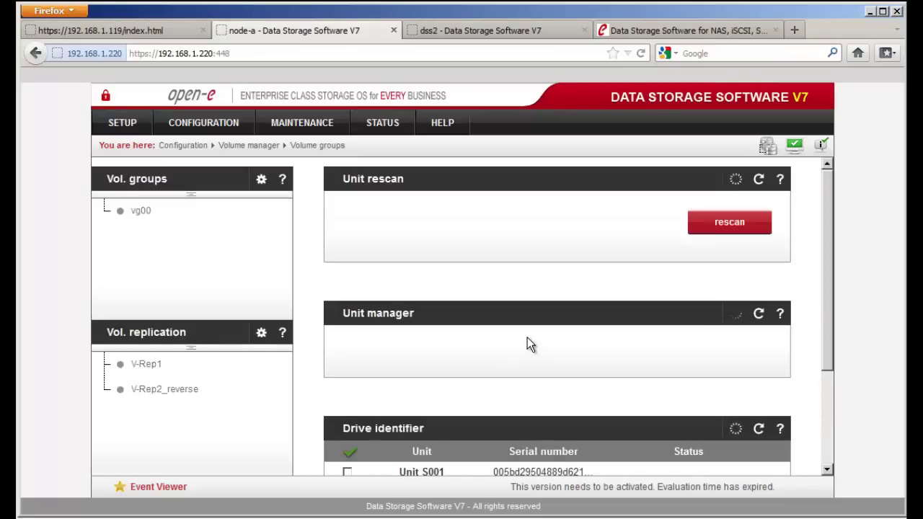
scroll(527, 339, down, 2)
click(347, 310)
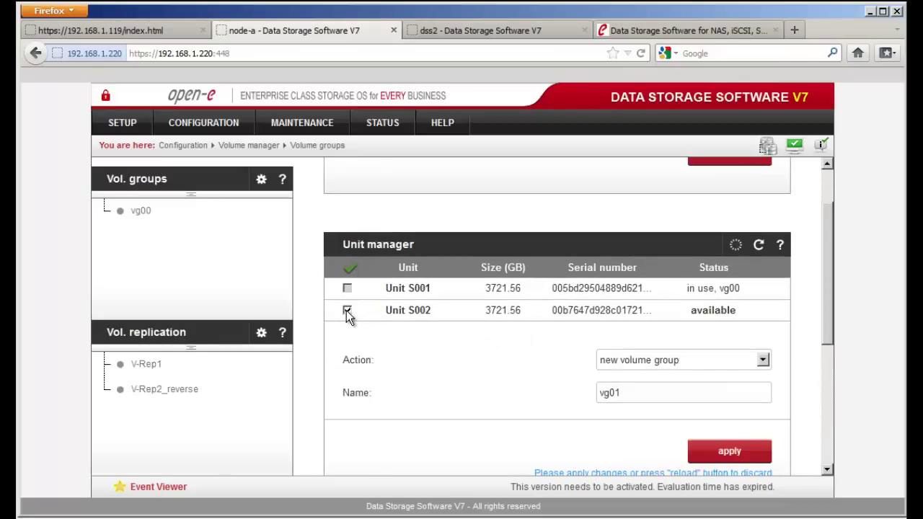
scroll(578, 386, down, 1)
click(707, 417)
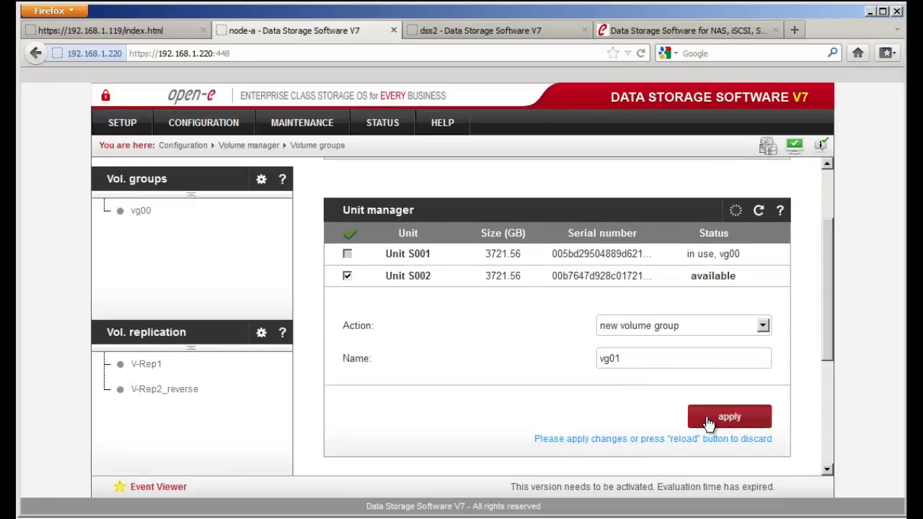
click(452, 261)
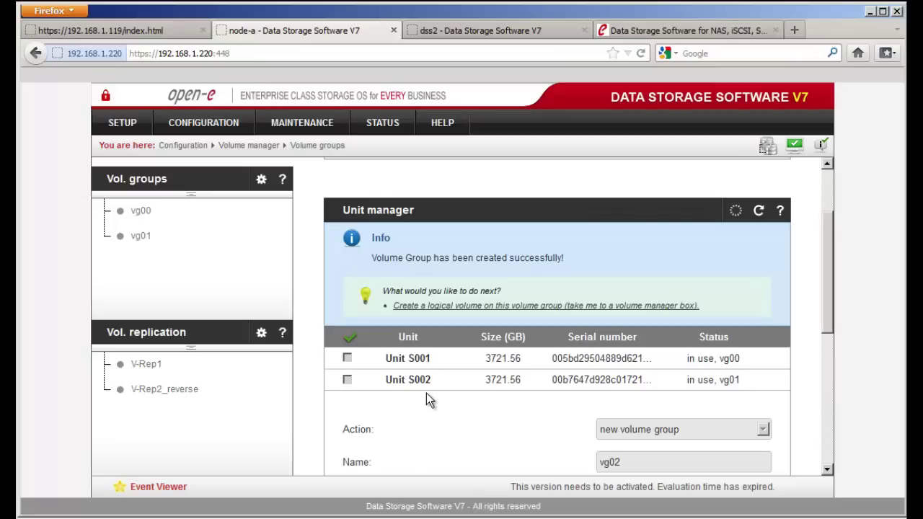
click(165, 518)
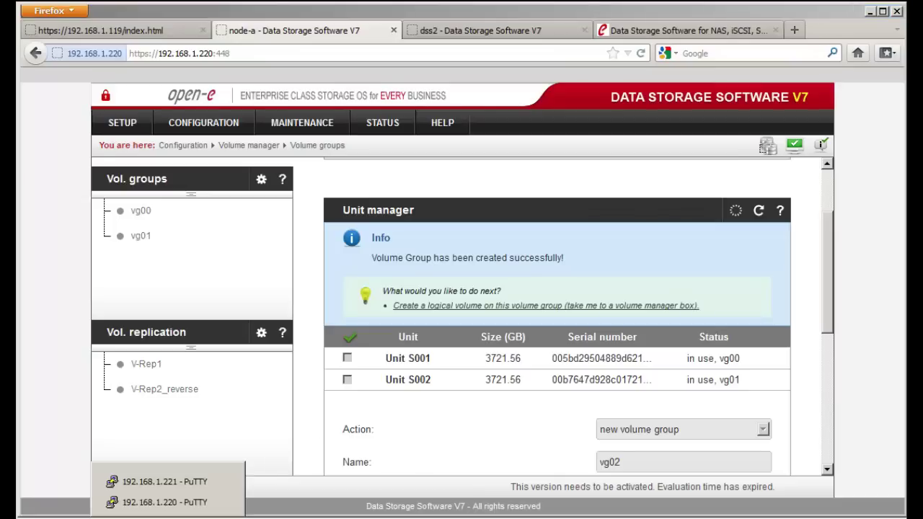
click(165, 502)
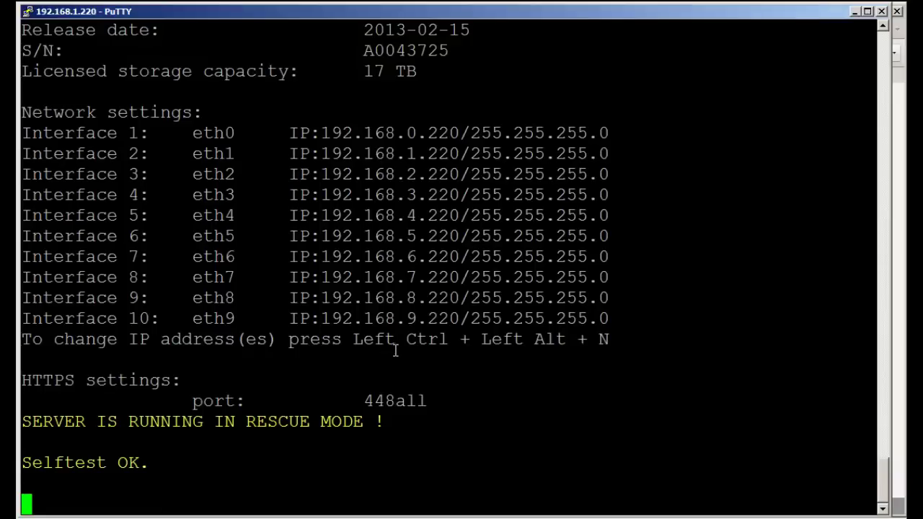
In Extended tools, select vg01 as the default volume group and accept the reboot.
key(ctrl+alt+n)
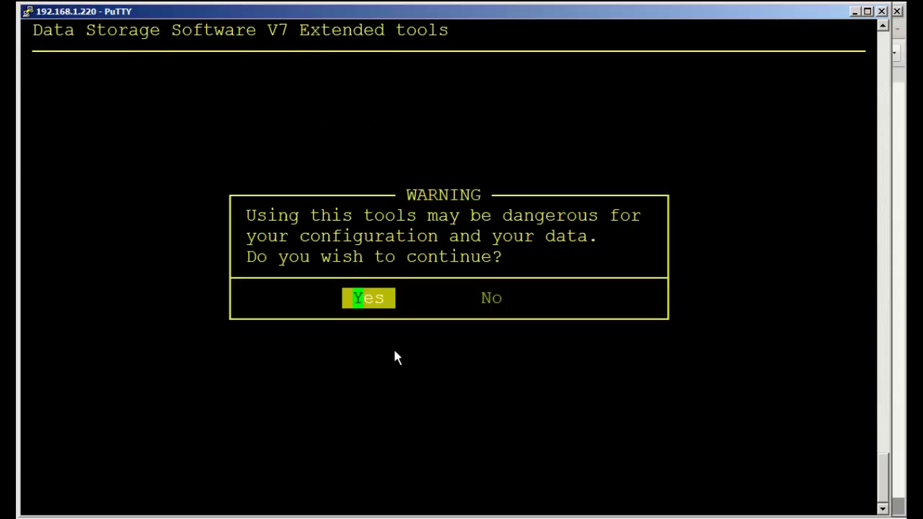
key(Return)
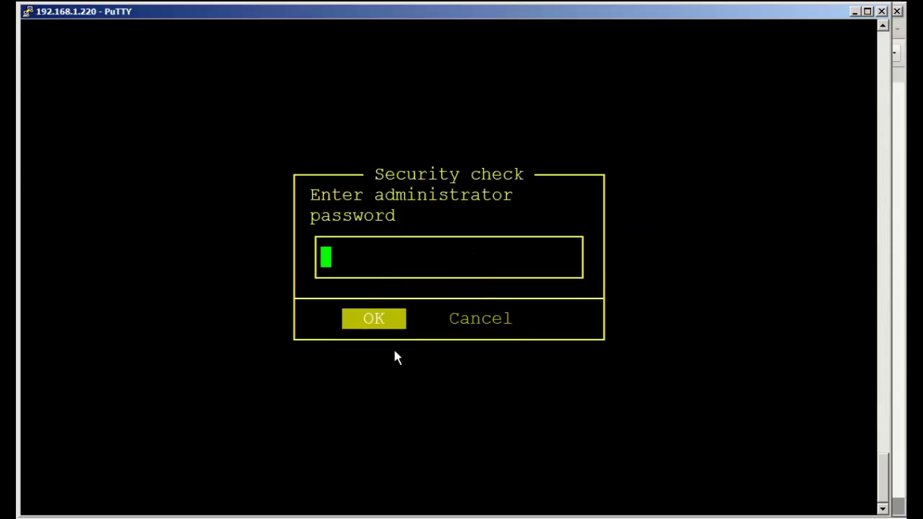
key(Return)
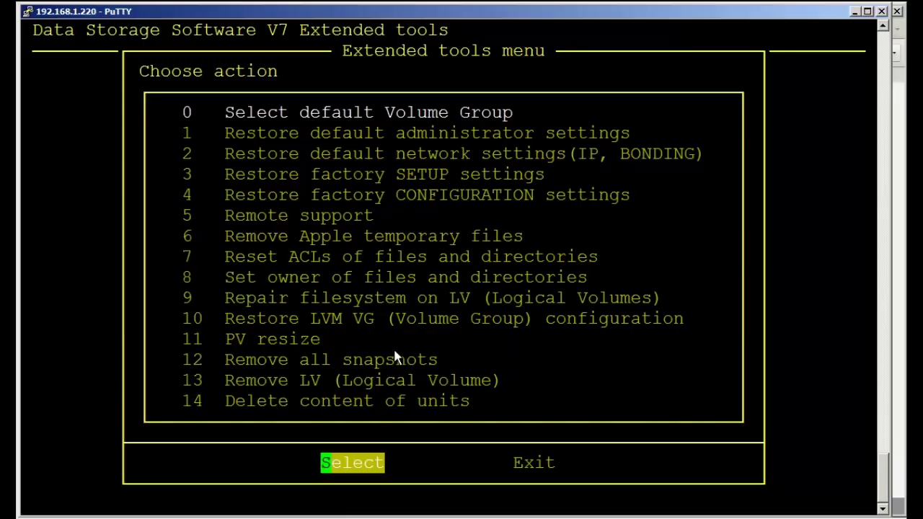
key(Return)
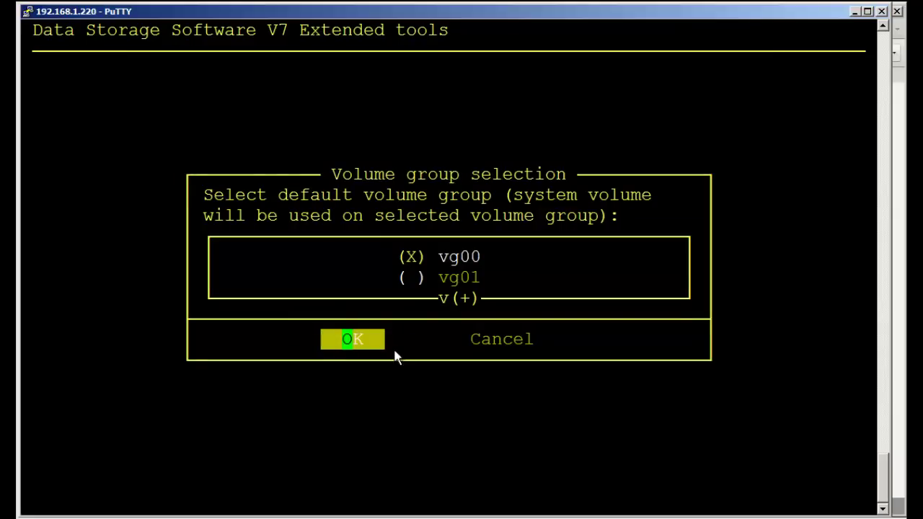
key(Down)
key(space)
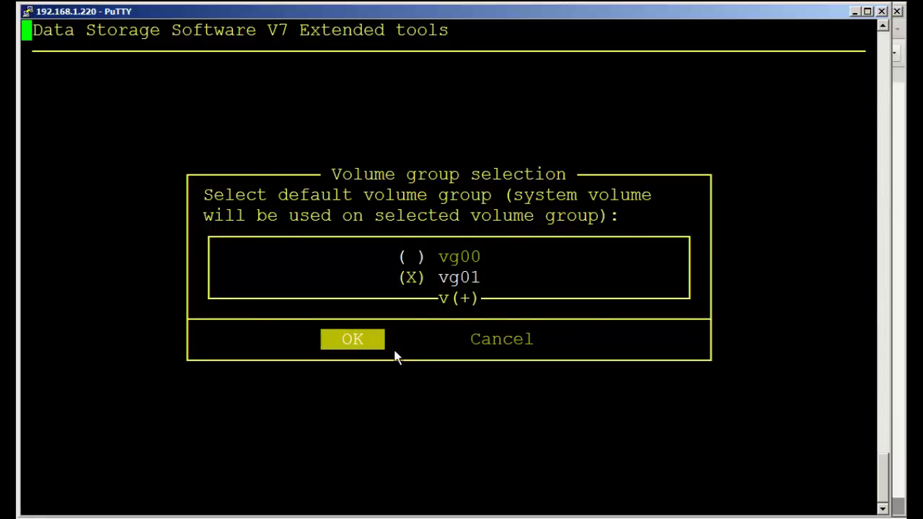
key(Return)
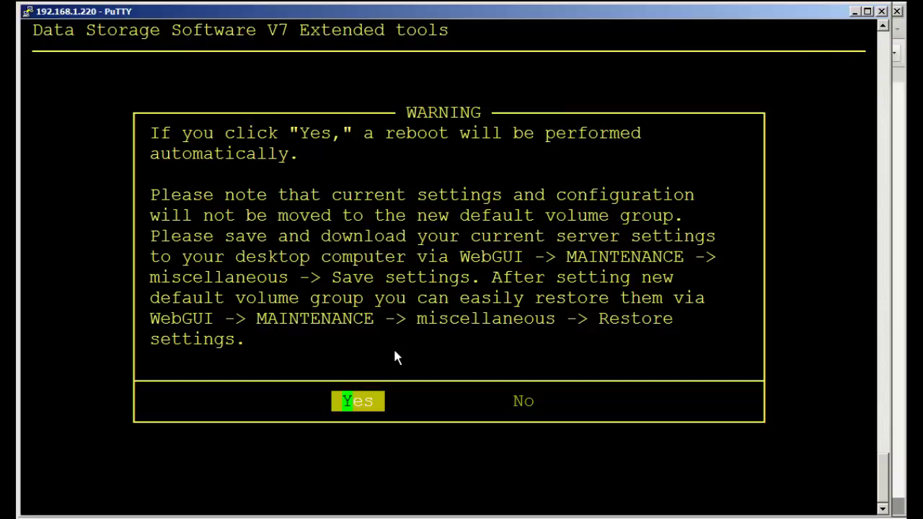
key(Return)
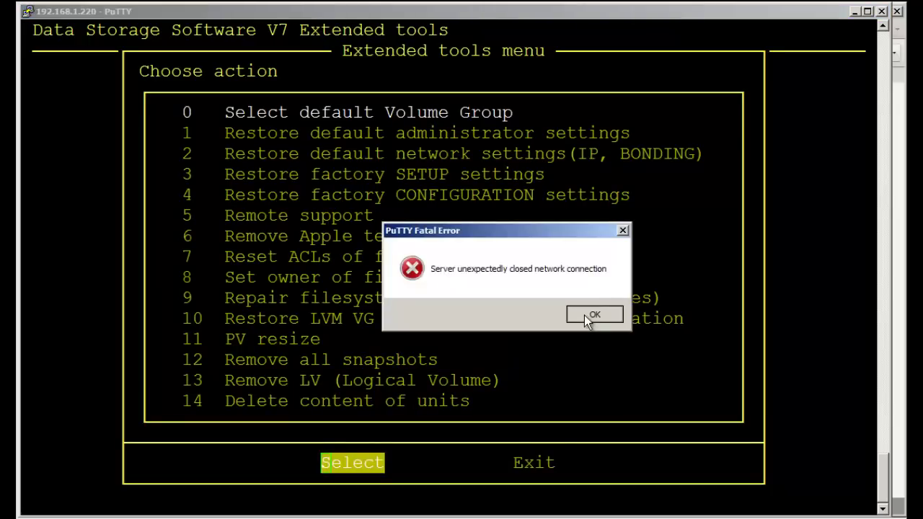
Dismiss the lost-connection error and switch to the 192.168.1.221 PuTTY console.
click(584, 315)
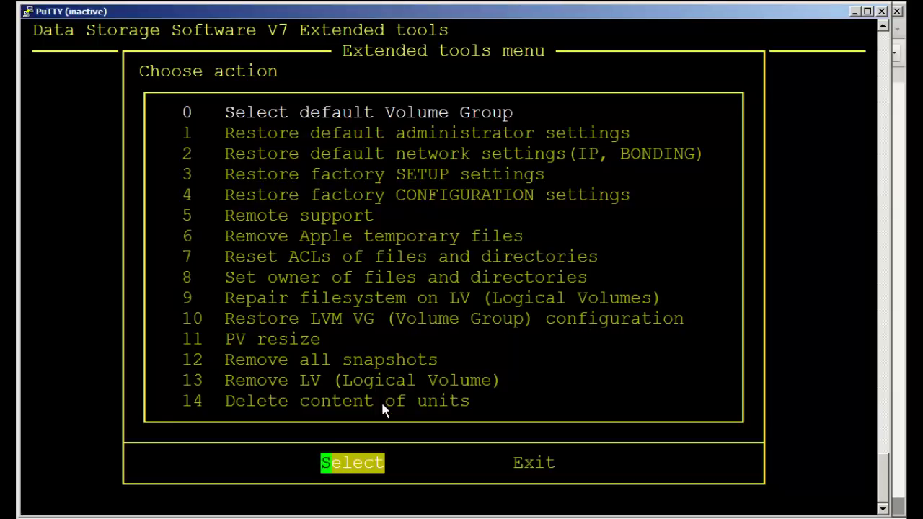
mouse_move(273, 509)
click(166, 509)
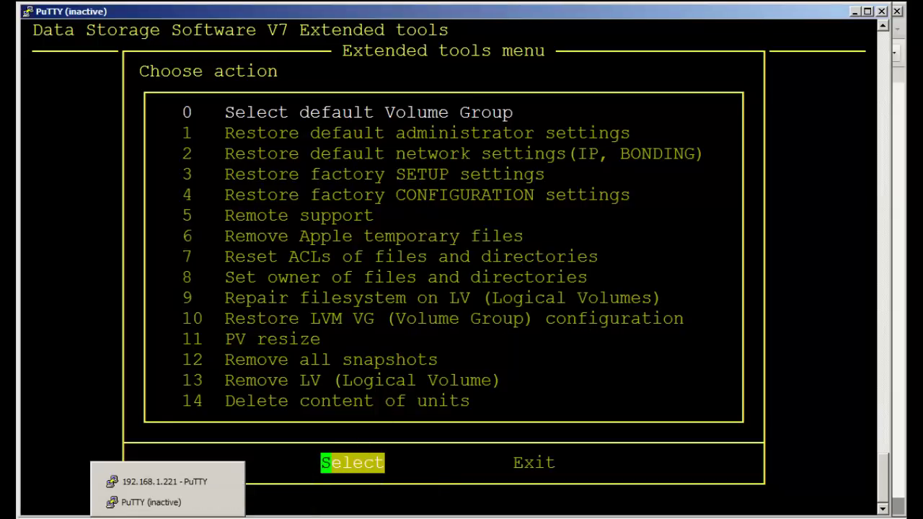
click(165, 485)
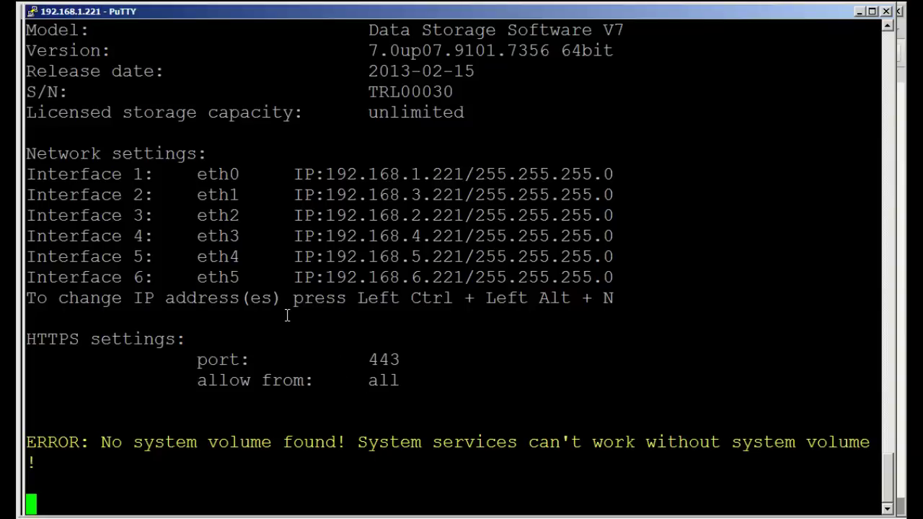
right_click(203, 22)
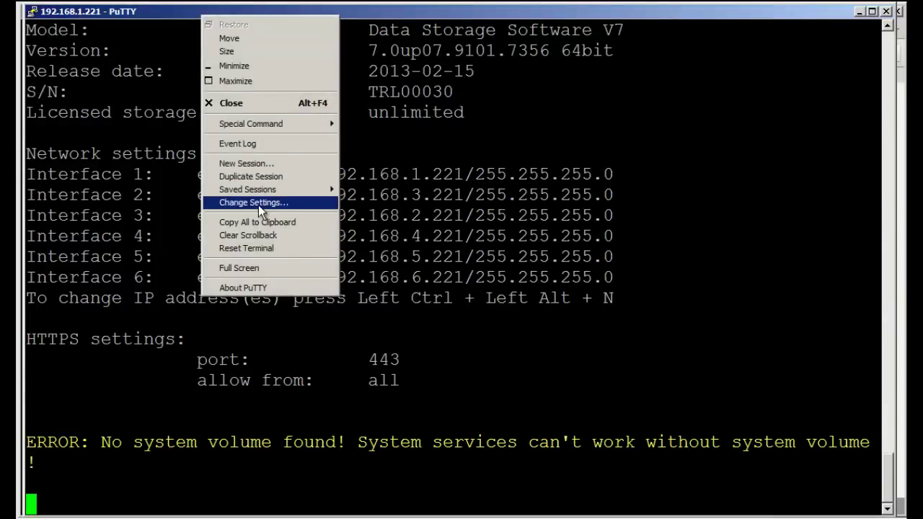
click(479, 158)
key(ctrl+alt+n)
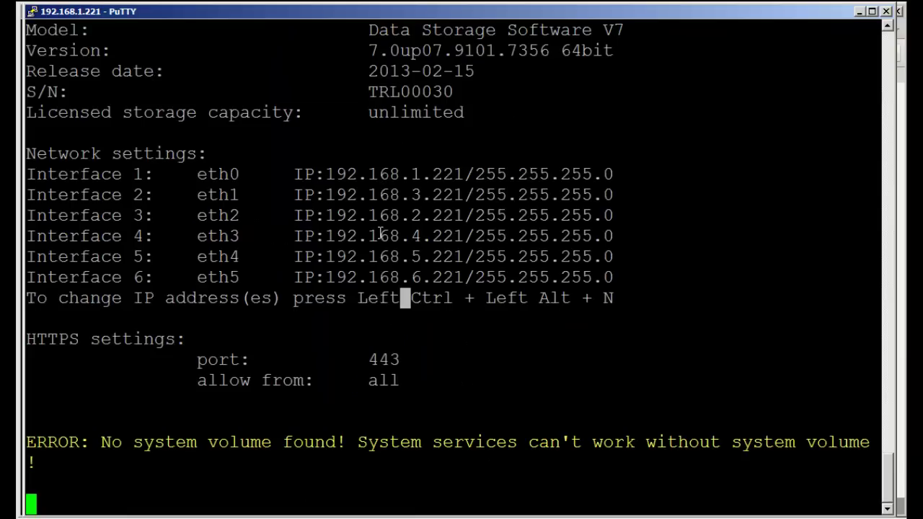
Duplicate the 192.168.1.221 session and enlarge the new session window.
right_click(219, 13)
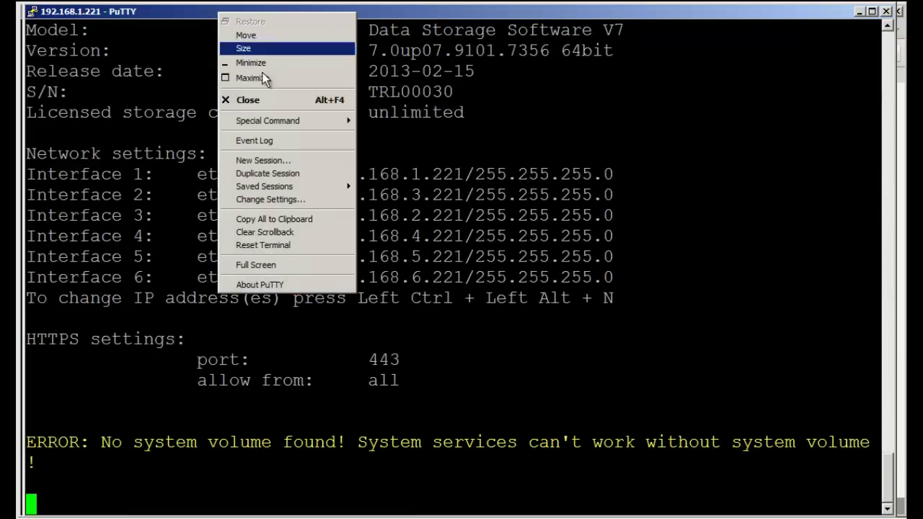
click(279, 173)
click(597, 312)
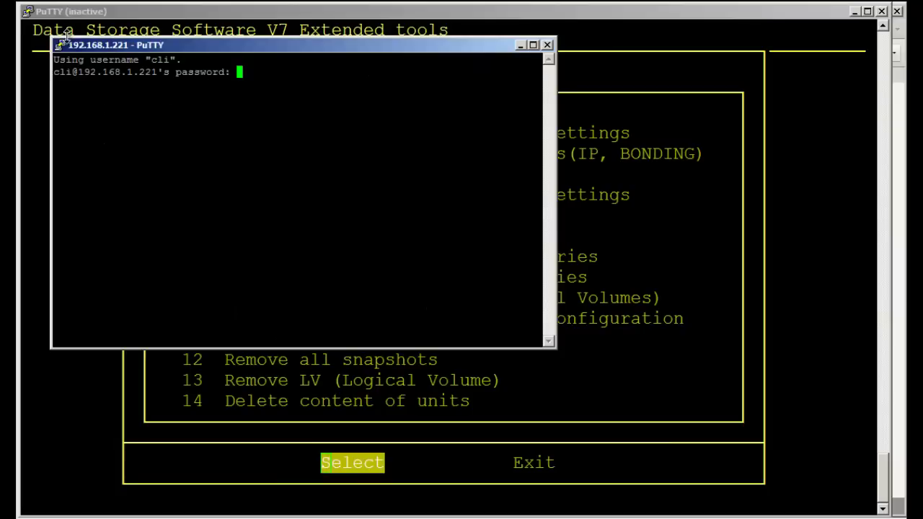
drag(34, 26, 35, 26)
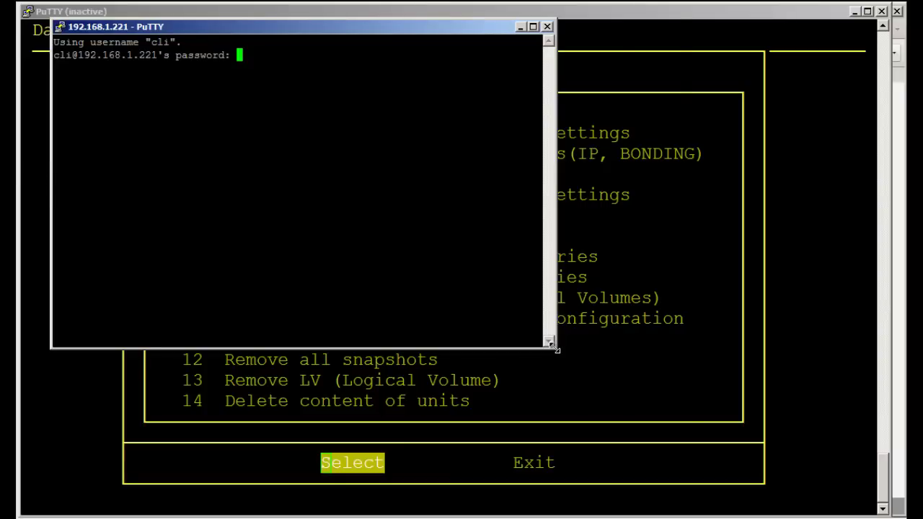
drag(556, 350, 862, 495)
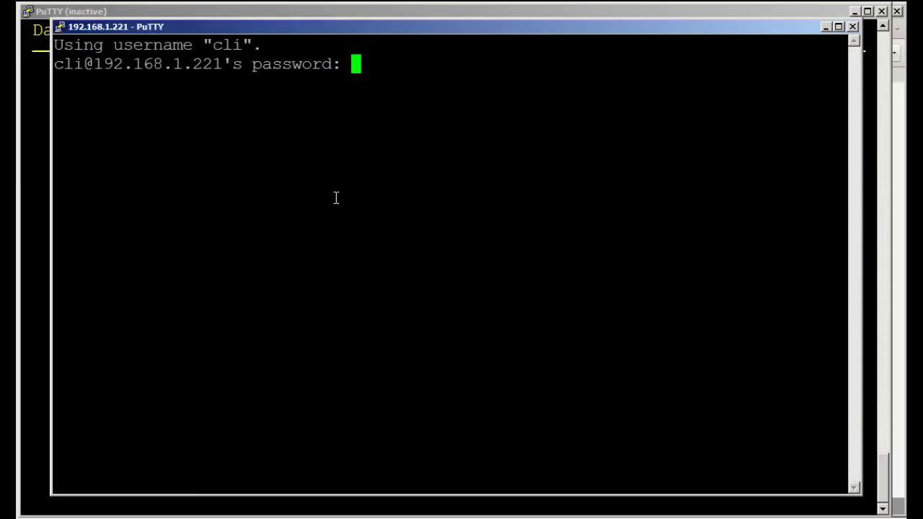
Log into the new 192.168.1.221 session and stretch its window to full size.
key(Return)
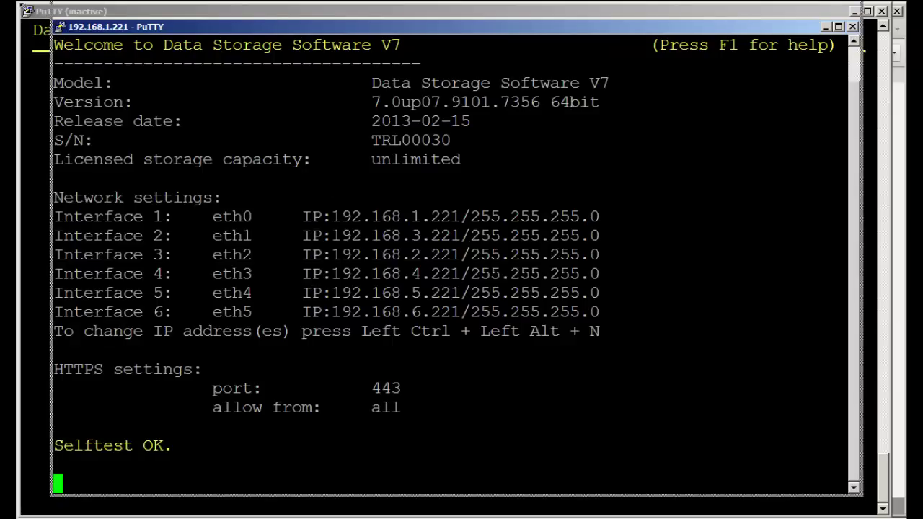
drag(72, 22, 72, 6)
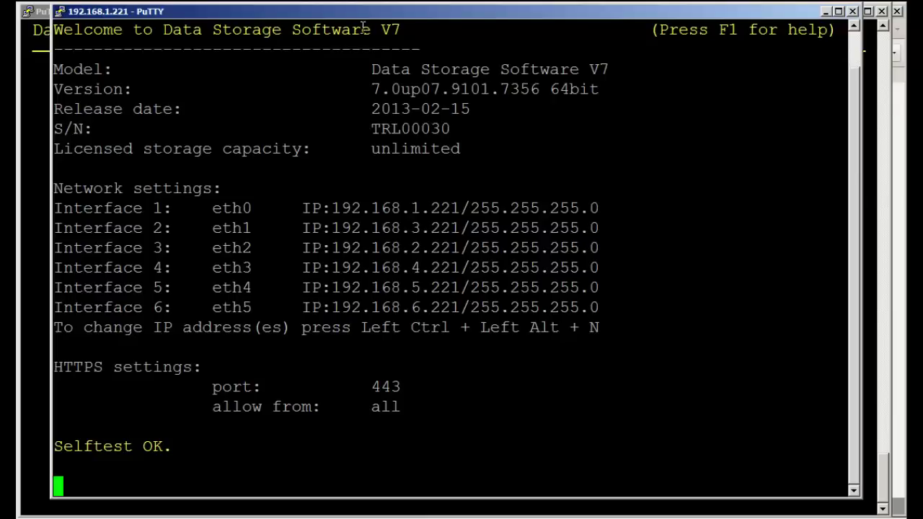
drag(358, 12, 329, 14)
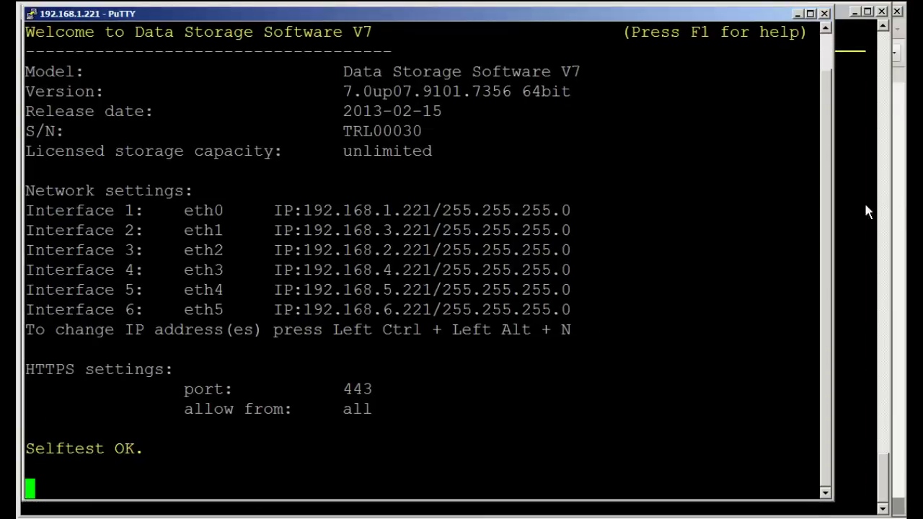
drag(833, 207, 894, 202)
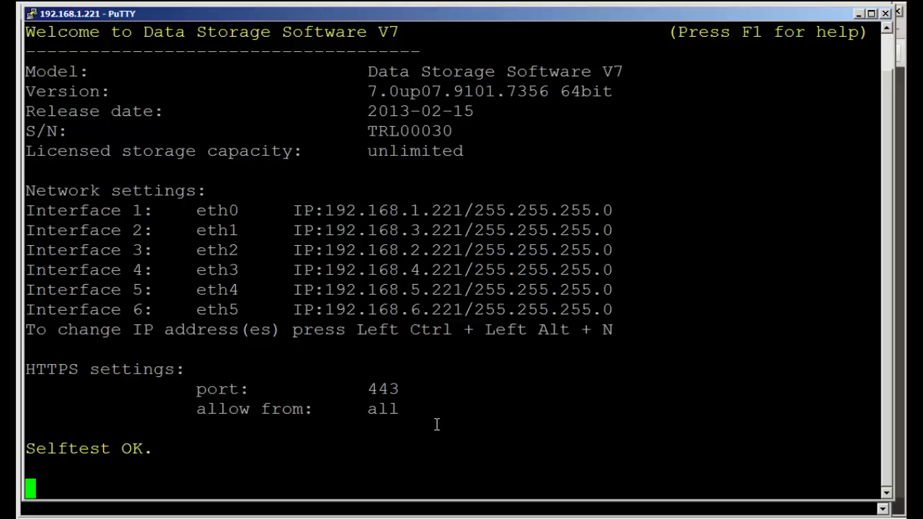
Enter Extended tools with the admin password and choose item 9, Repair filesystem on LV.
key(ctrl+alt+x)
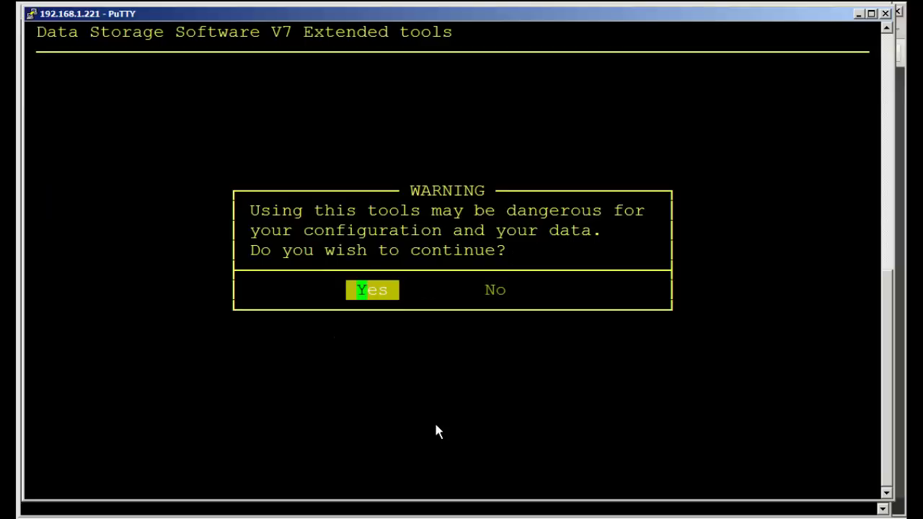
key(Return)
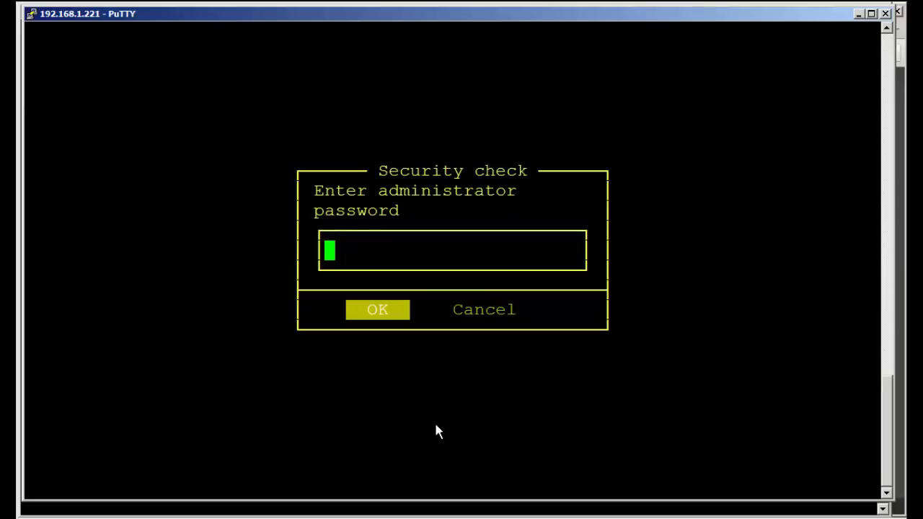
key(Return)
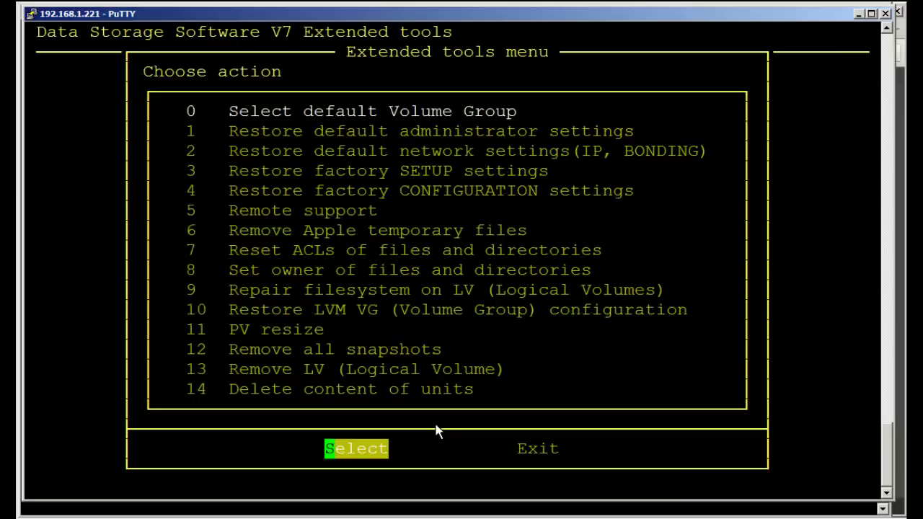
key(Down)
key(Down)
key(Down)
key(Down)
key(Down)
key(Down)
key(Down)
key(Down)
key(Down)
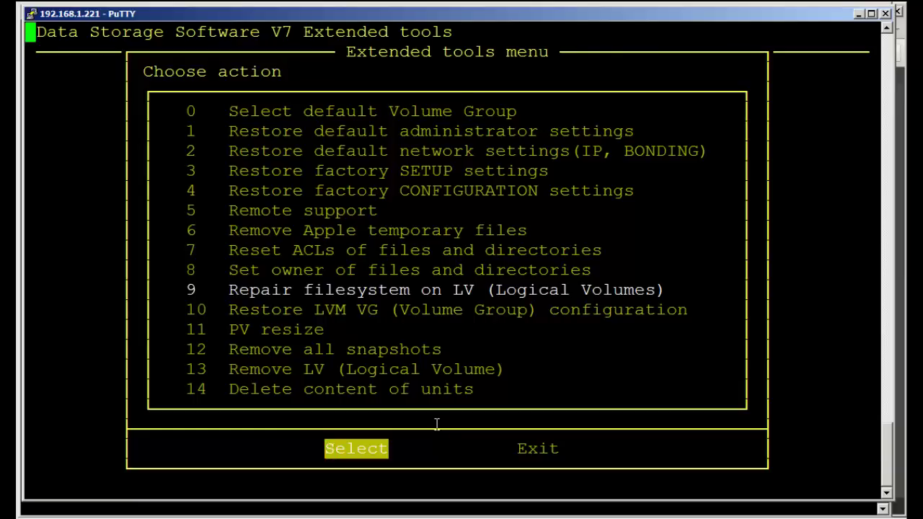
key(Return)
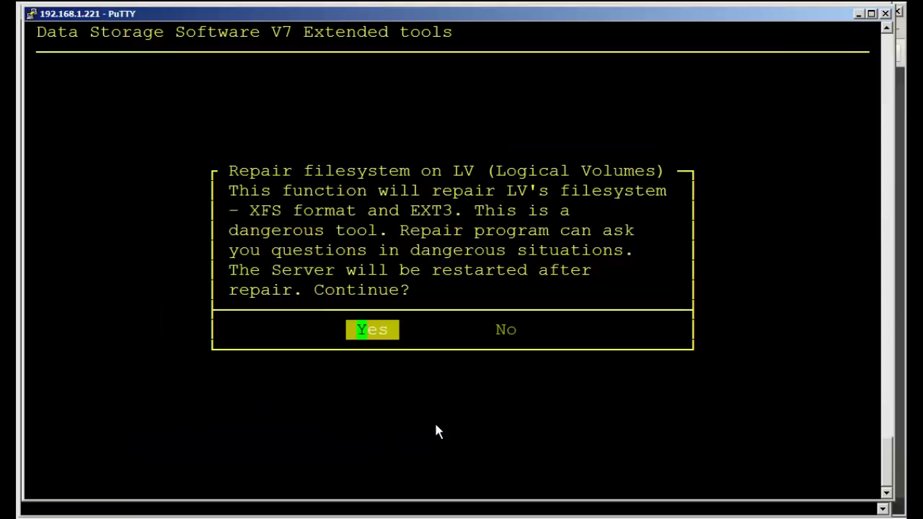
Approve the filesystem repair with the admin password, then reboot the server after the fsck passes finish.
key(Return)
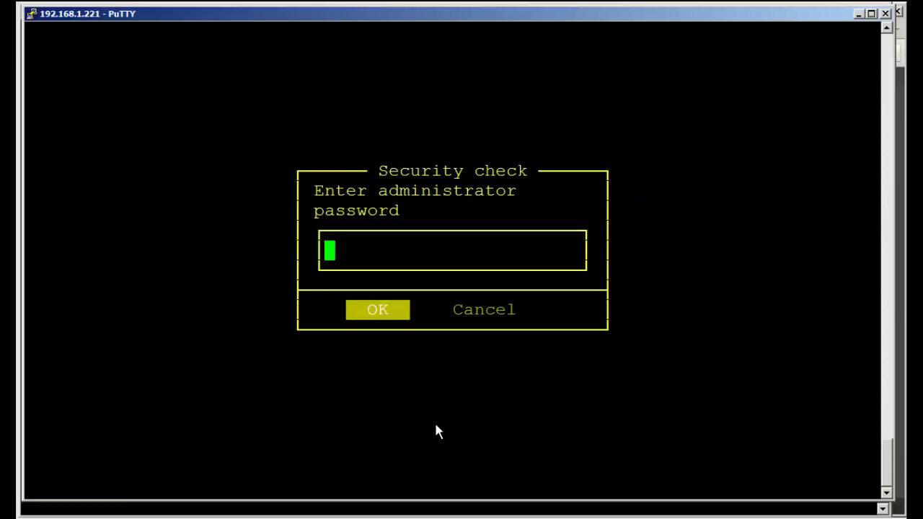
key(Return)
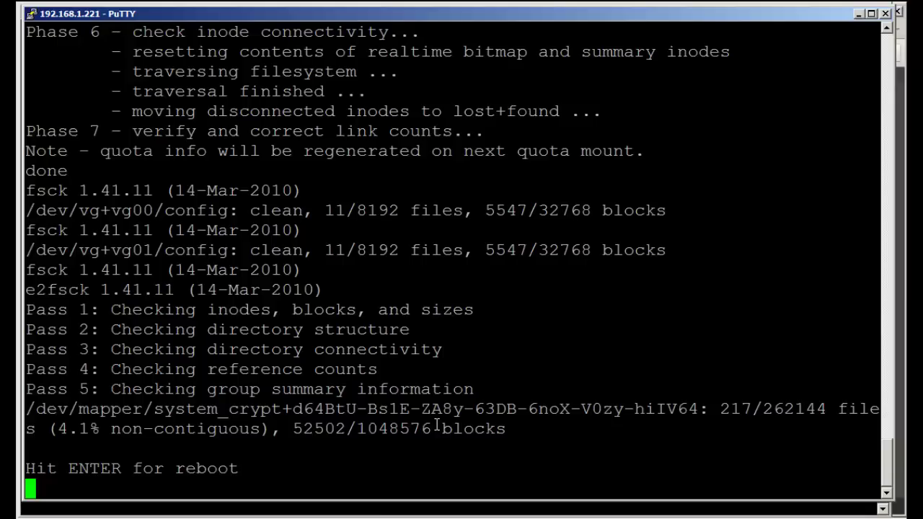
key(Return)
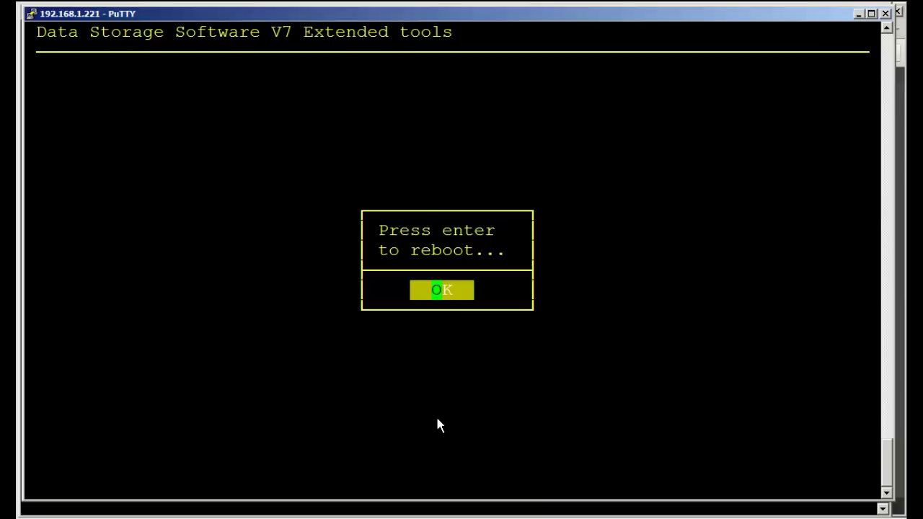
key(Return)
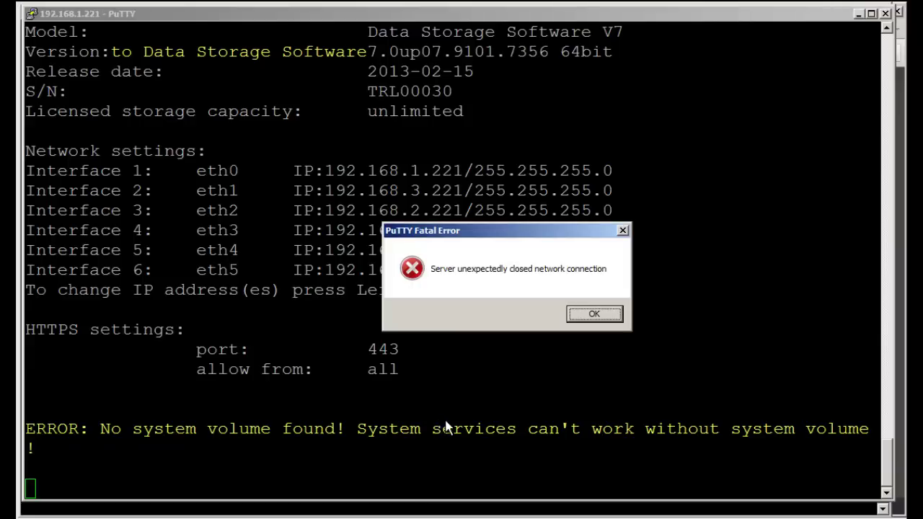
Dismiss PuTTY's fatal connection error and bring up the JViewer console for 192.168.1.119 booting Open-E.
click(581, 317)
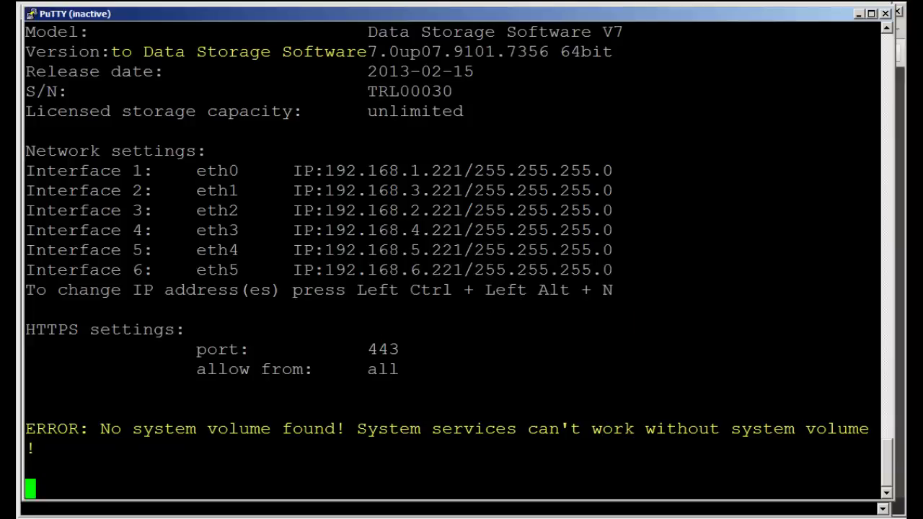
key(alt+Tab)
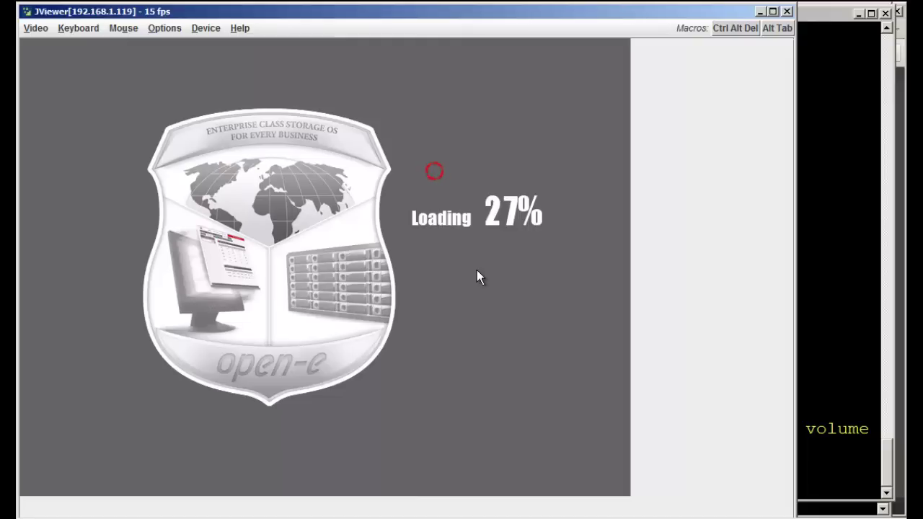
Bring the node-a Firefox window forward and show its open-e.com DSS V7 home page tab.
click(77, 513)
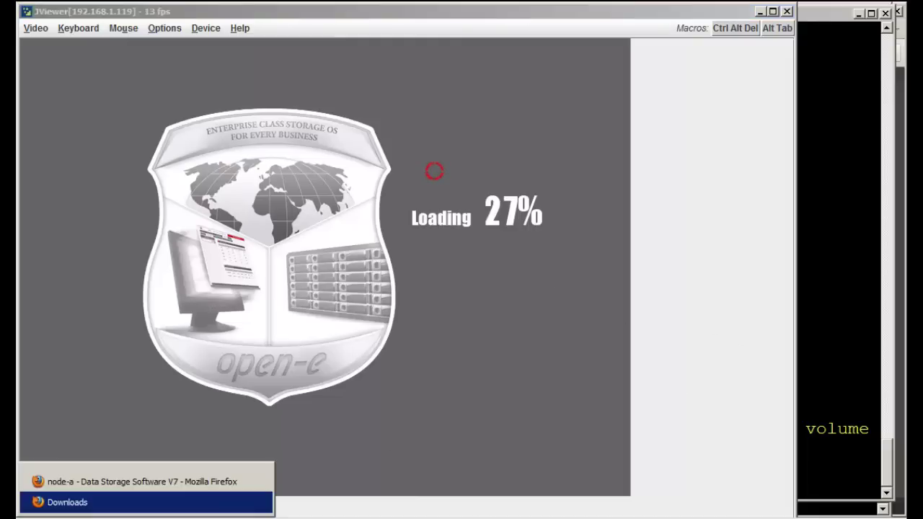
click(100, 482)
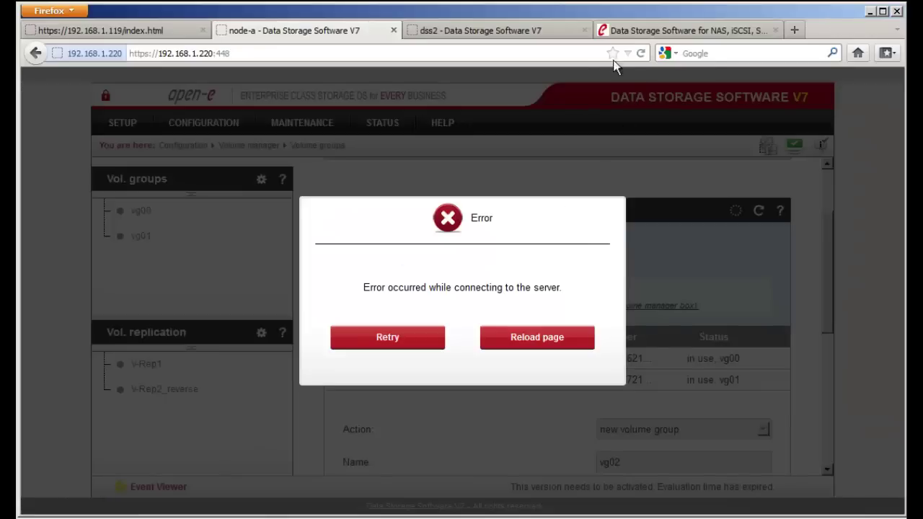
click(618, 30)
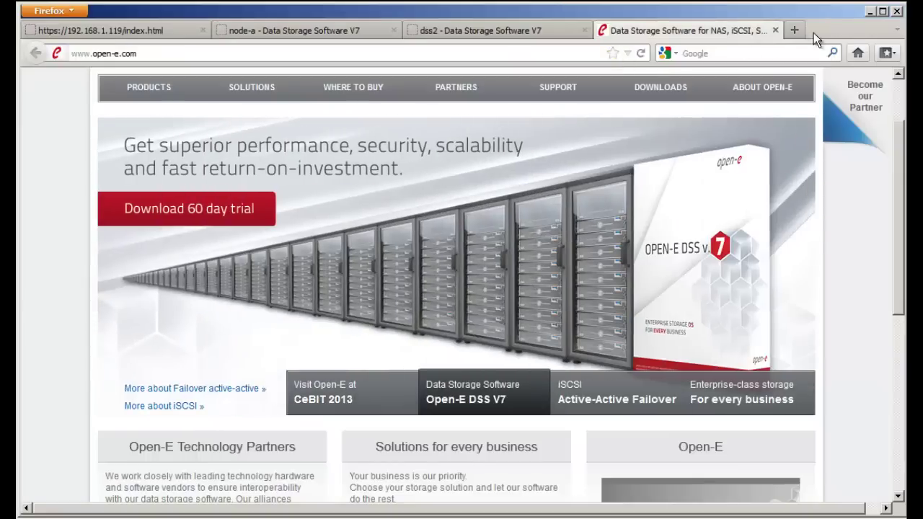